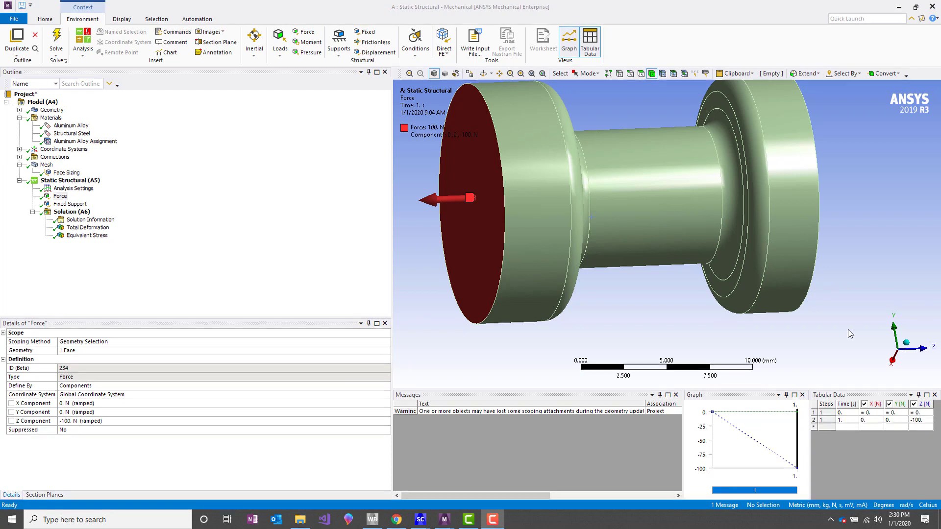
- Orbit the model to inspect the 100 N force on the dogbone's left end face
middle_drag(577, 200, 625, 205)
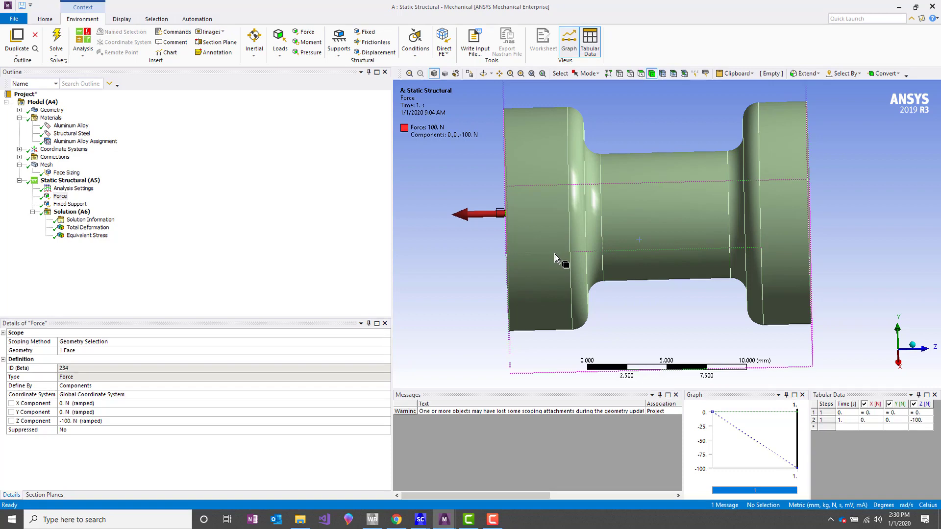
- Inspect the fixed support on the right end face, then display the dogbone's mesh with Face Sizing refinement
middle_drag(557, 258, 583, 248)
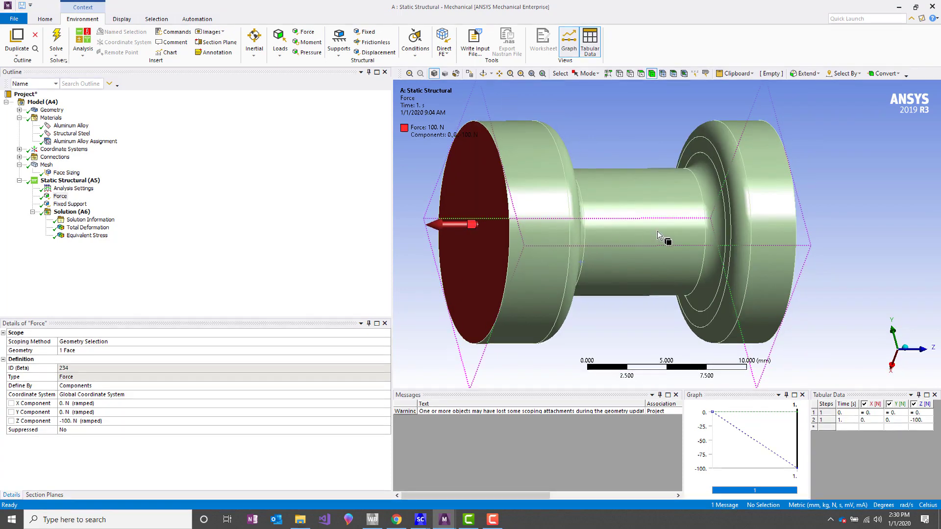
middle_drag(423, 259, 476, 239)
click(70, 204)
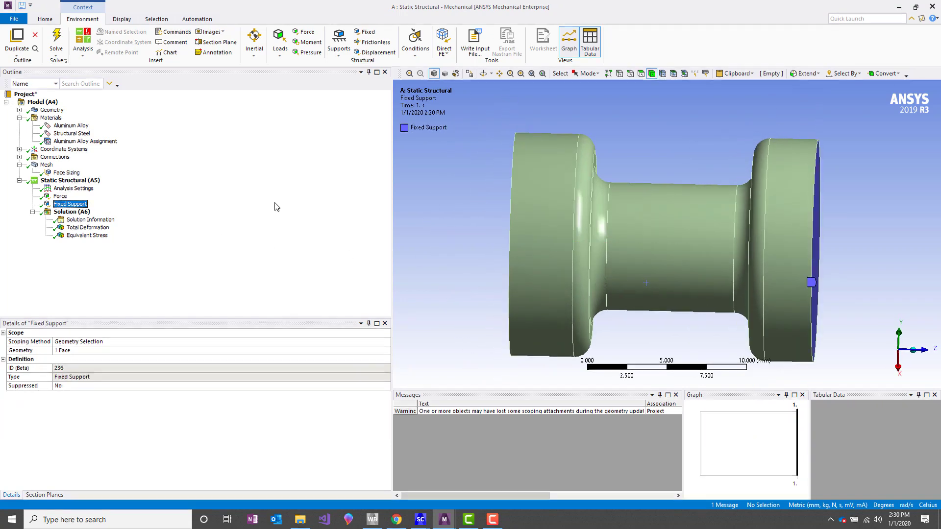
middle_drag(529, 206, 721, 181)
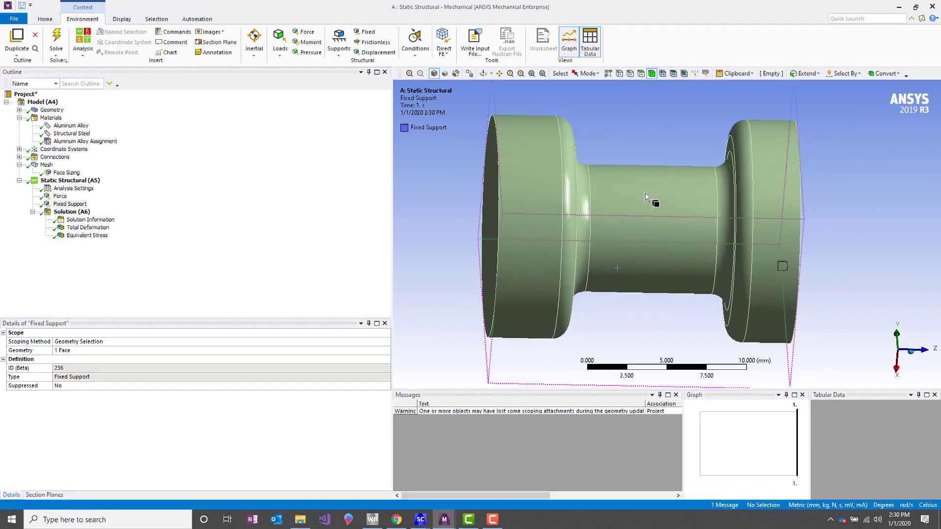
click(47, 165)
middle_drag(594, 222, 564, 239)
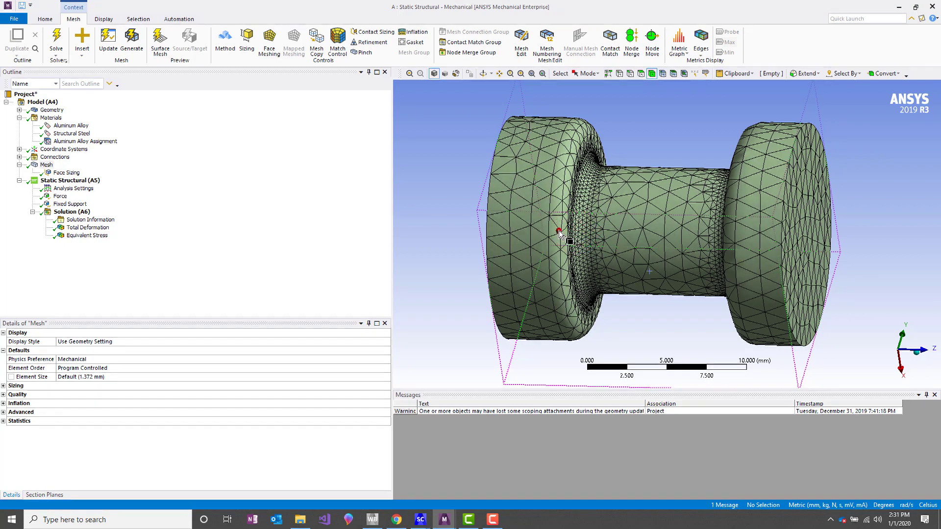
middle_drag(561, 233, 539, 218)
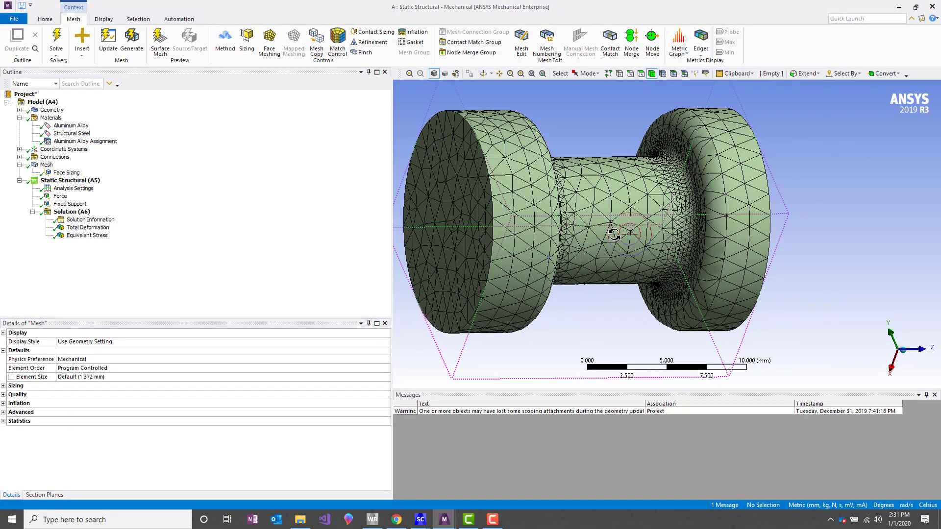
middle_drag(623, 236, 679, 258)
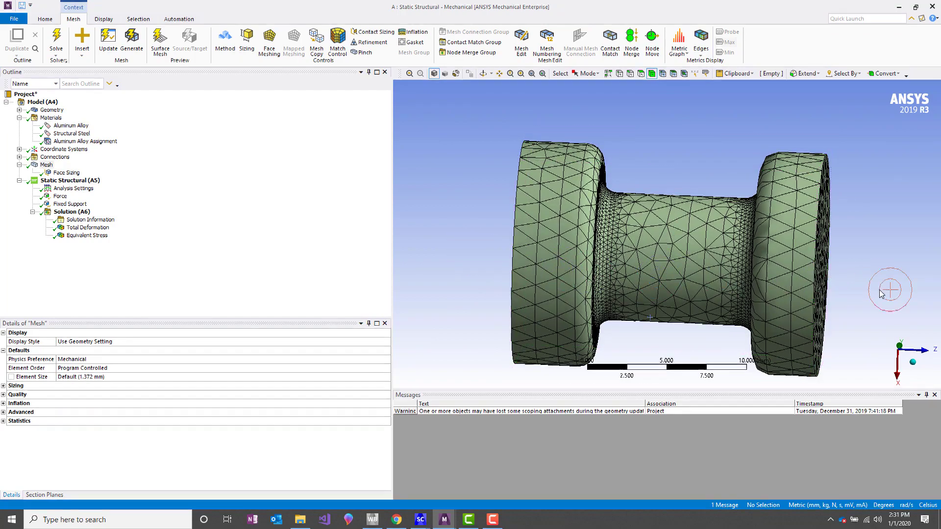
middle_drag(857, 290, 661, 237)
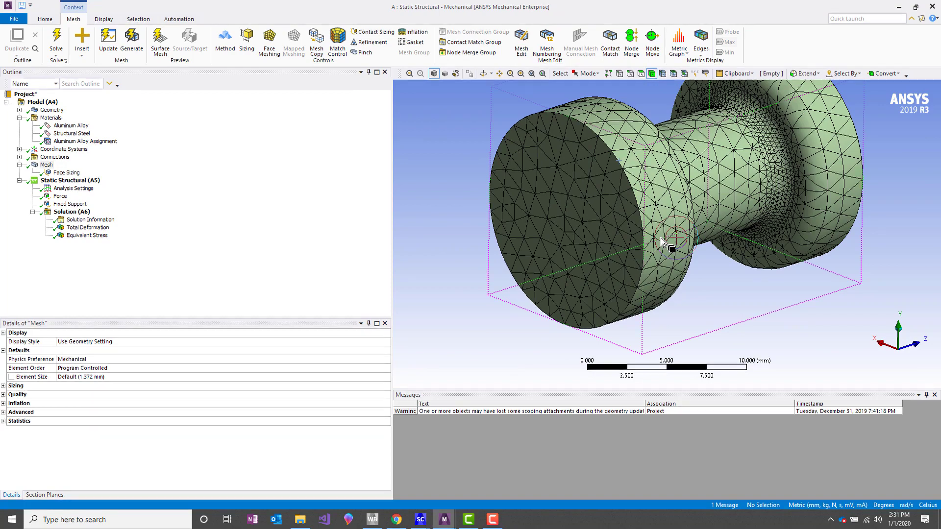
middle_drag(629, 213, 652, 188)
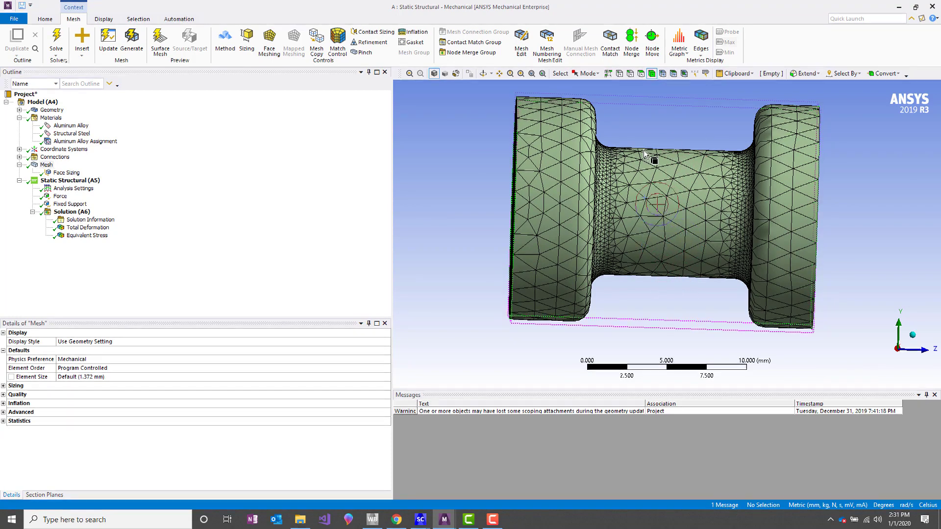
middle_drag(637, 158, 643, 237)
mouse_move(683, 201)
middle_down()
mouse_move(703, 208)
mouse_move(680, 201)
mouse_move(686, 208)
middle_up()
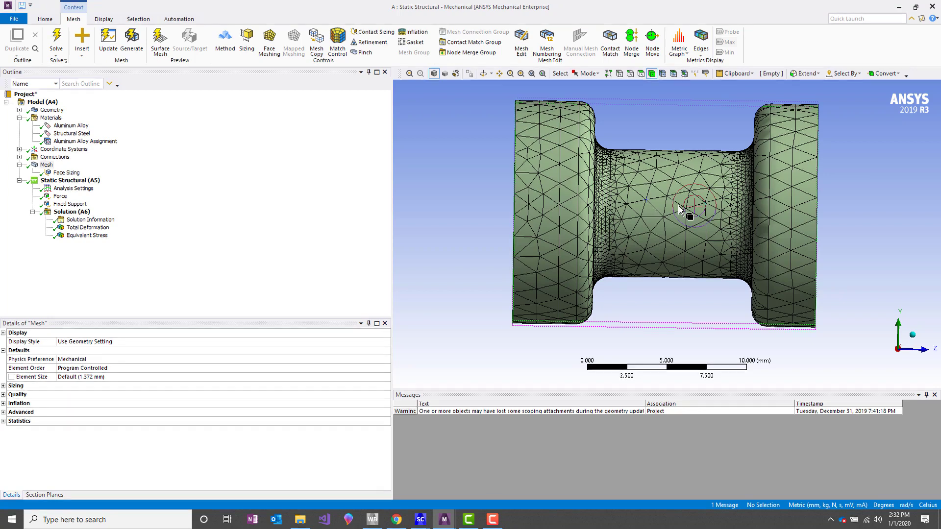
- Review the 100 N -Z force face from several angles, then bring up the equivalent-stress plot
click(61, 197)
middle_drag(527, 219, 557, 218)
middle_drag(487, 208, 482, 207)
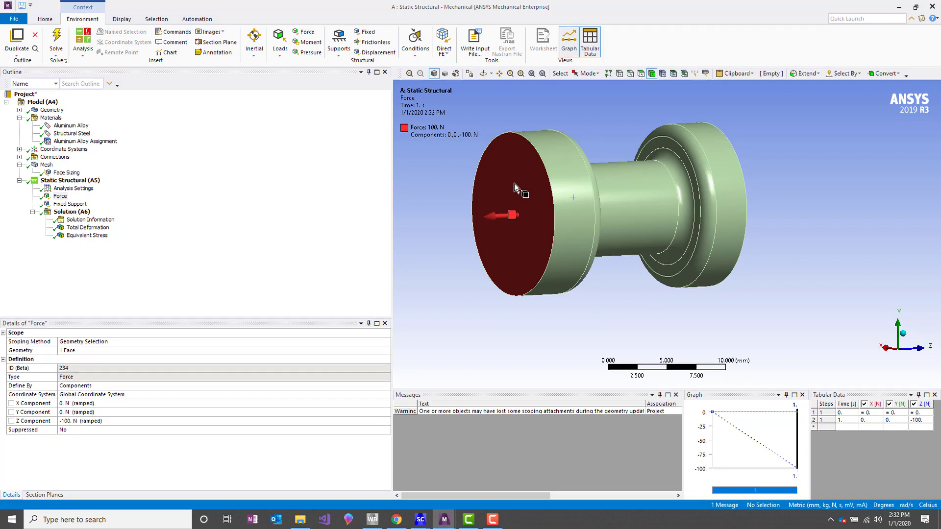
middle_drag(494, 291, 602, 264)
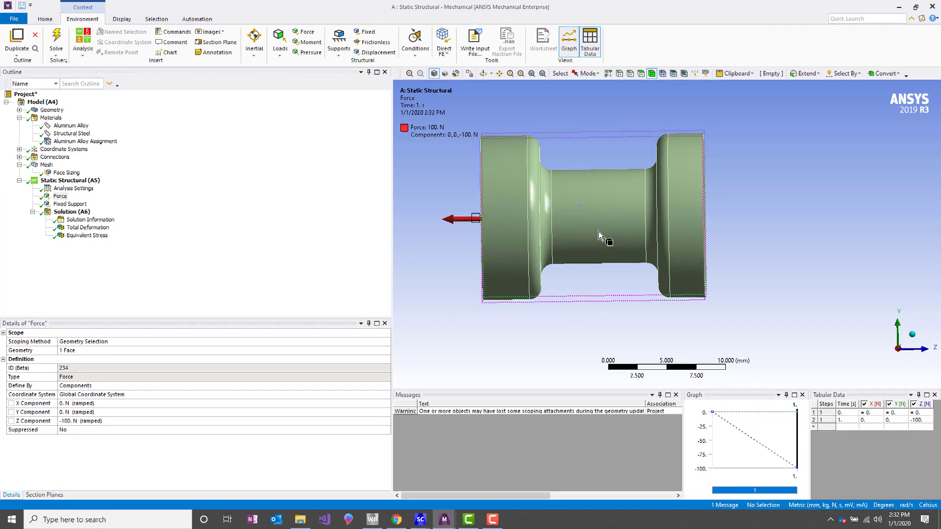
click(105, 240)
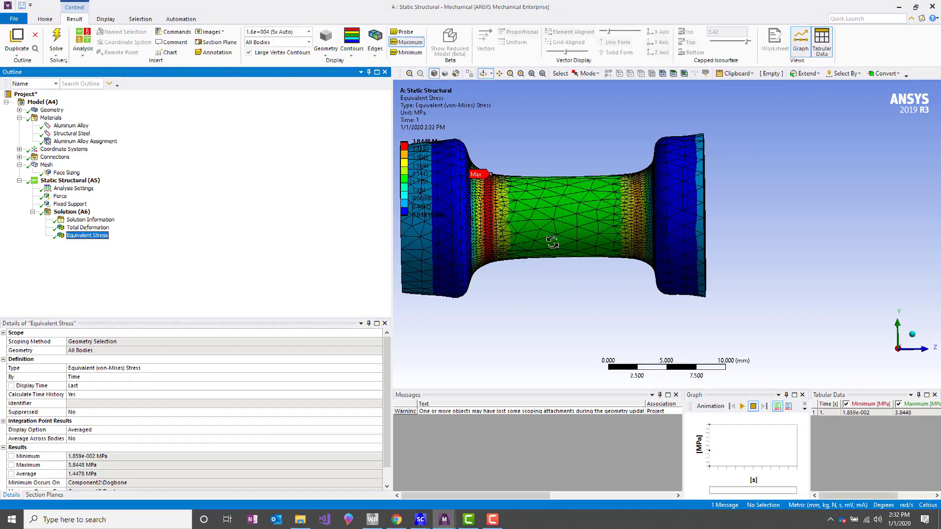
ctrl+middle_drag(551, 237, 672, 230)
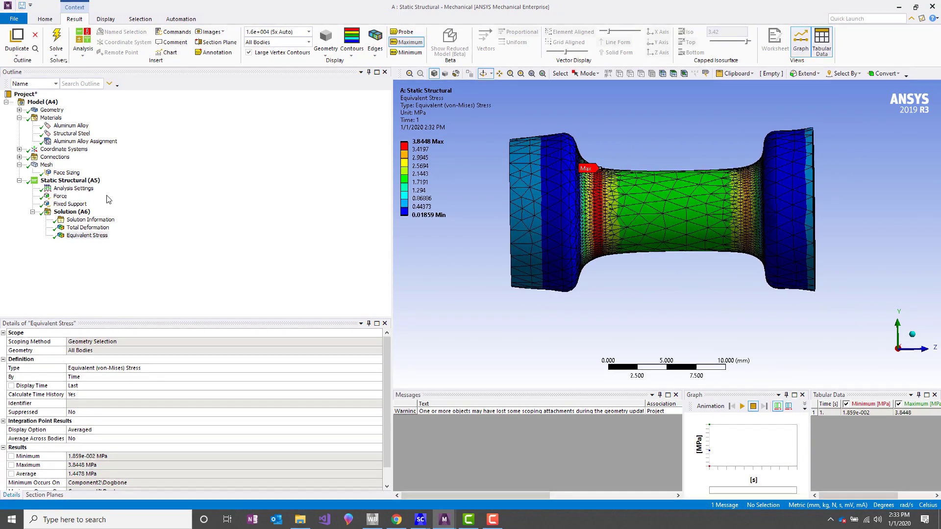
- Return to the force load, then view the fixed support's blue right end face nearly edge-on
click(60, 196)
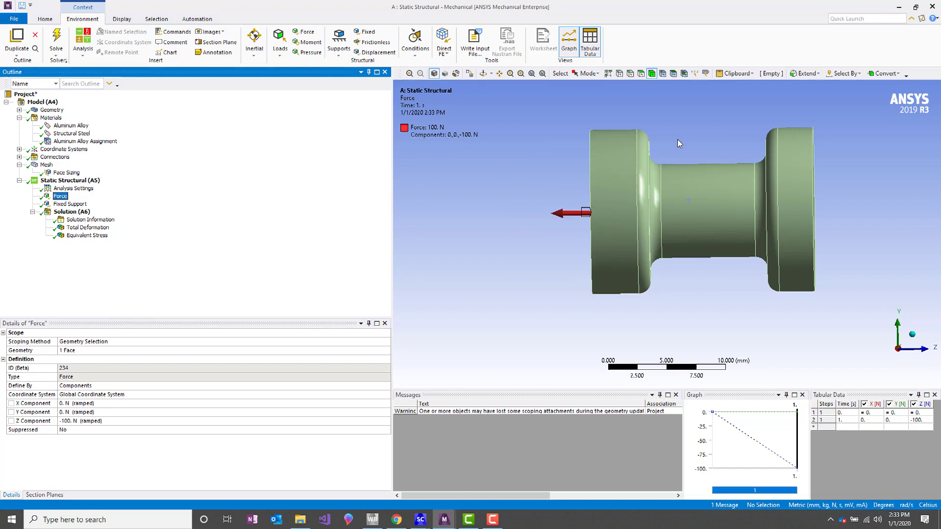
ctrl+middle_drag(724, 254, 644, 245)
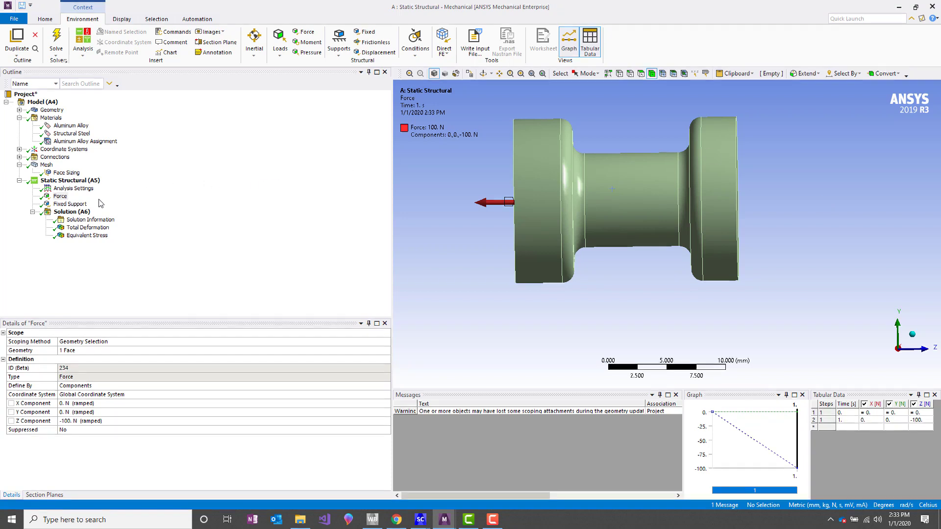
click(83, 204)
middle_drag(561, 234, 735, 186)
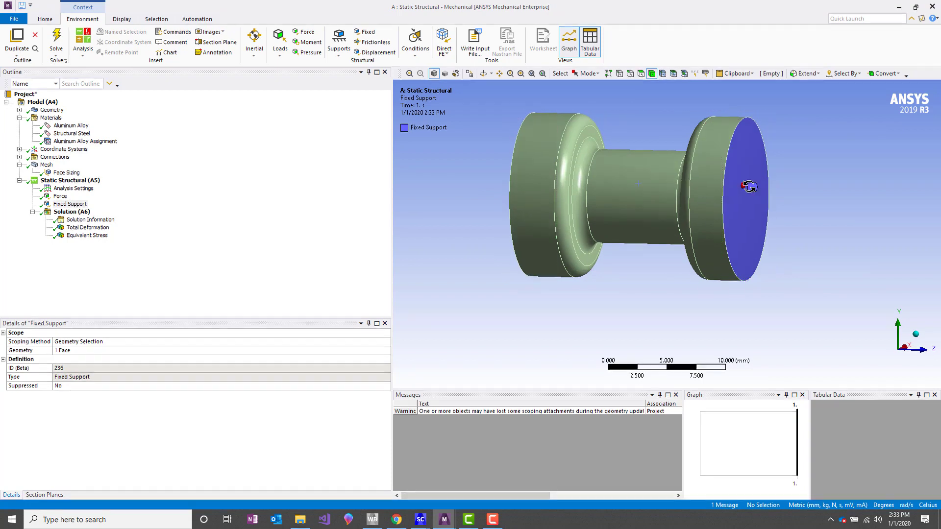
middle_drag(757, 183, 763, 223)
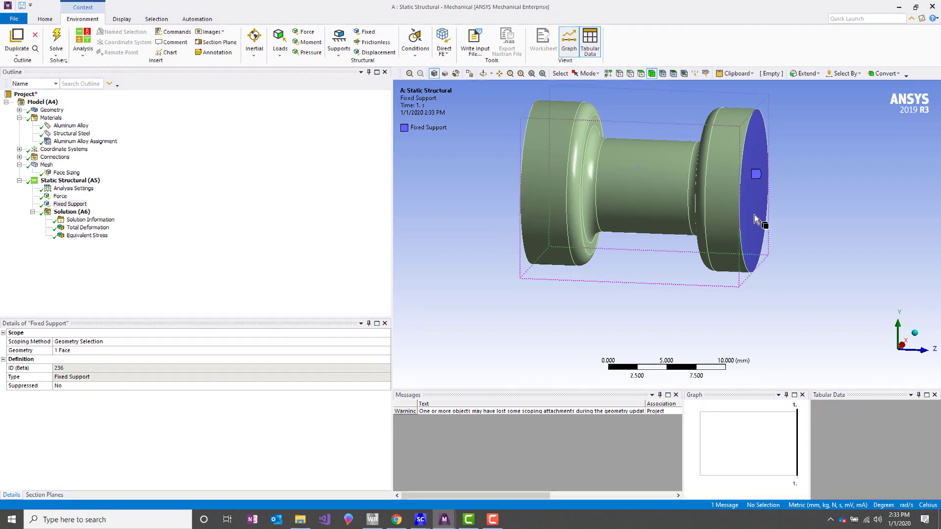
- Orbit the full dogbone's equivalent-stress contour plot to view it from the left and above
click(89, 236)
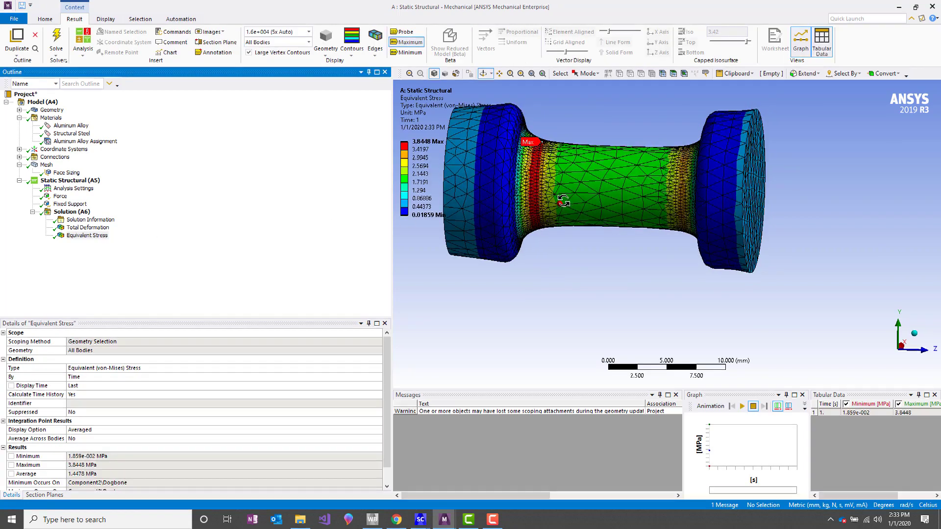
middle_drag(580, 185, 696, 209)
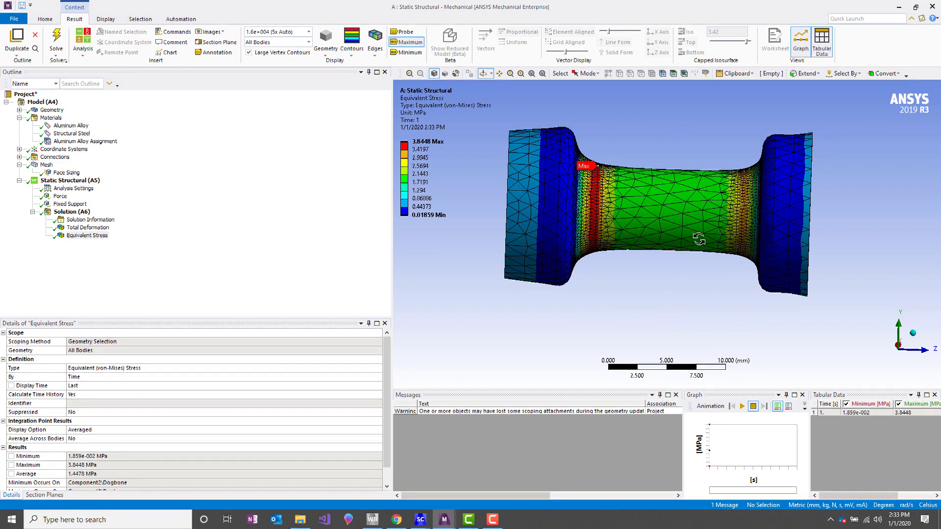
drag(682, 269, 622, 192)
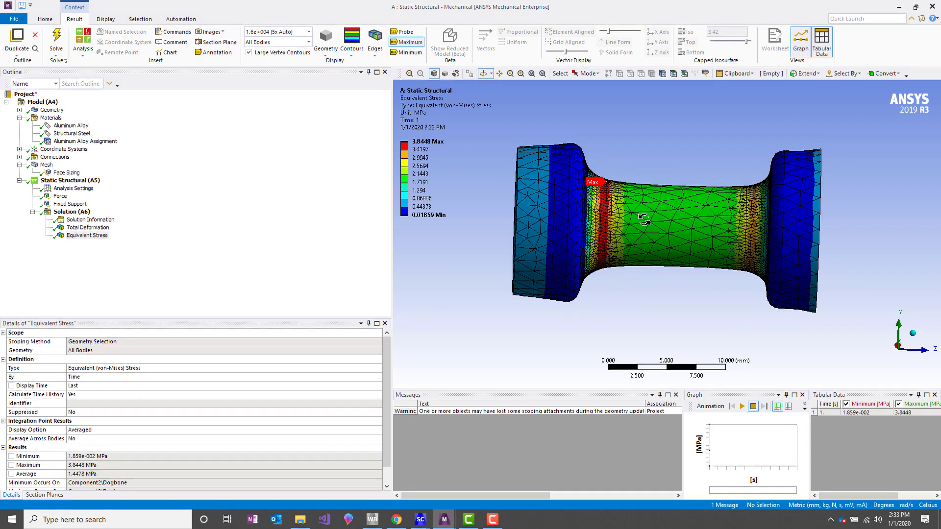
drag(613, 203, 645, 220)
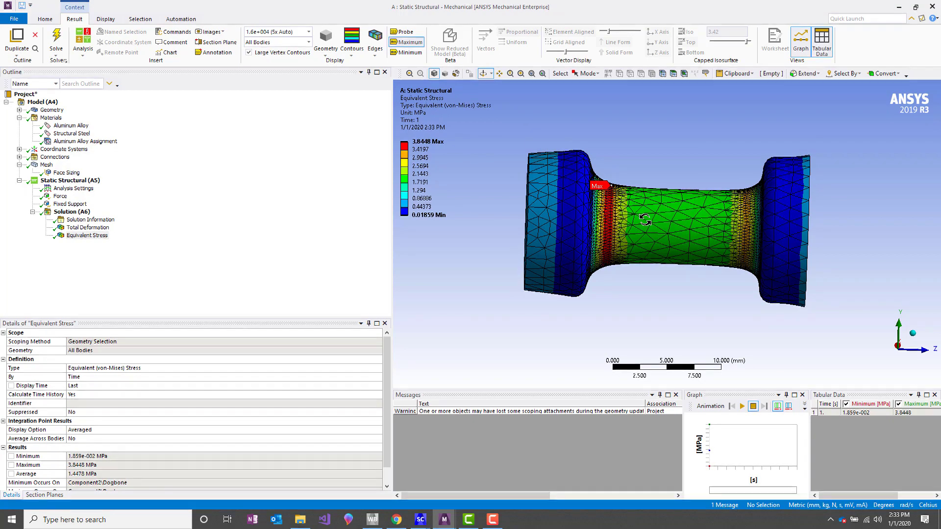
drag(645, 221, 700, 232)
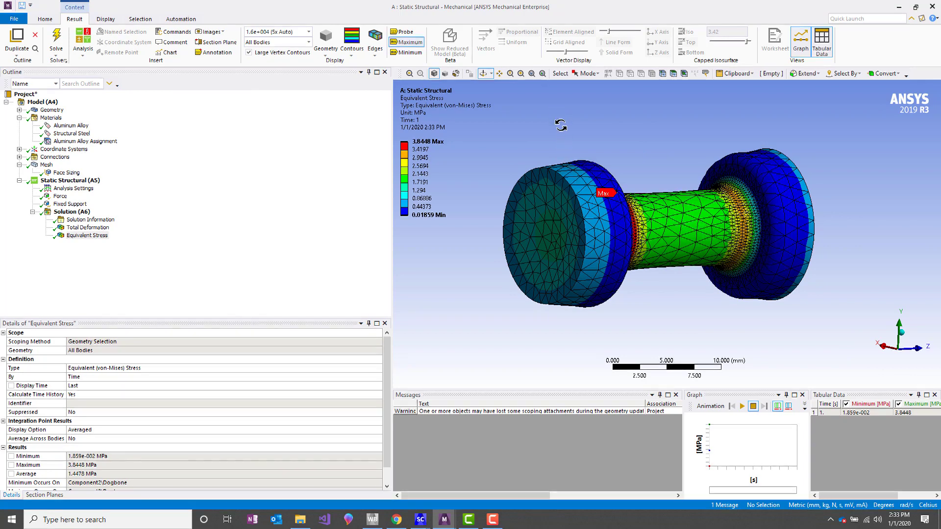
drag(571, 158, 624, 210)
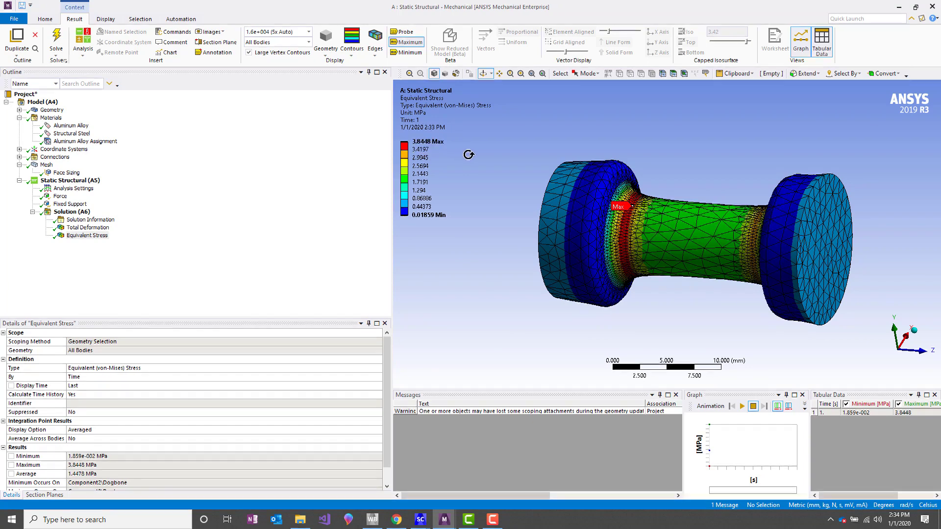
drag(635, 241, 631, 224)
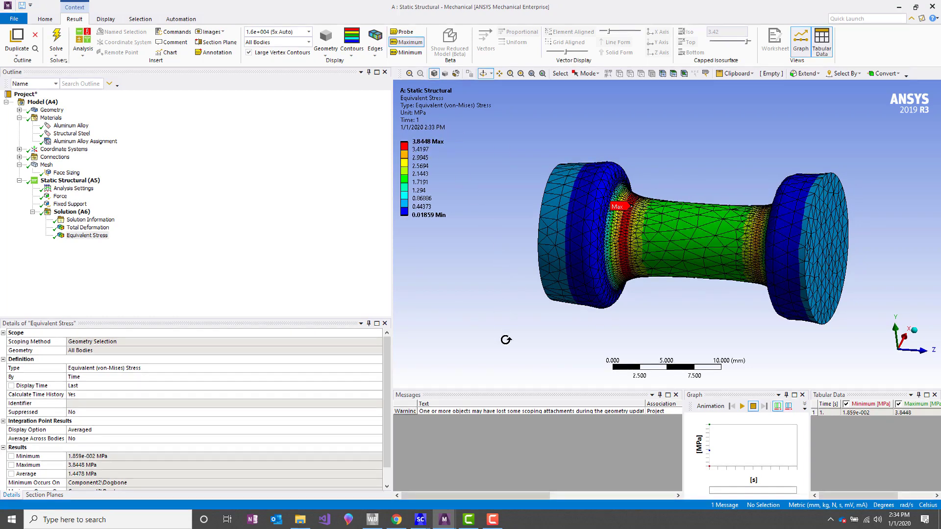
- Switch to the B: Copy of Static Structural window and orbit the quarter dogbone
mouse_move(444, 521)
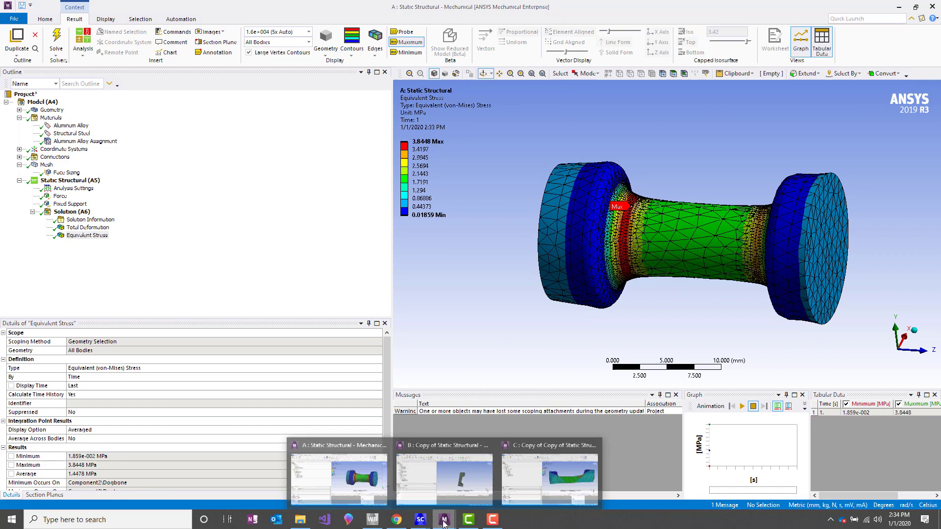
click(451, 485)
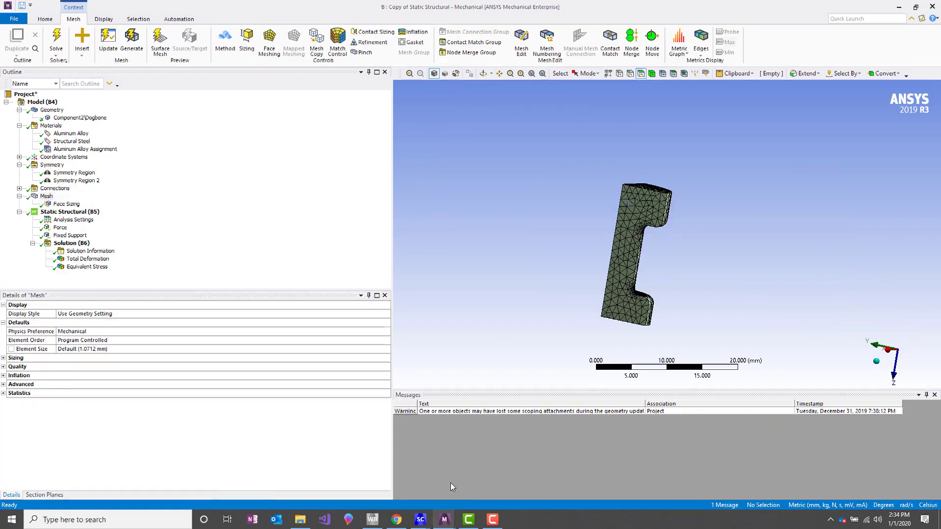
middle_drag(634, 220, 590, 211)
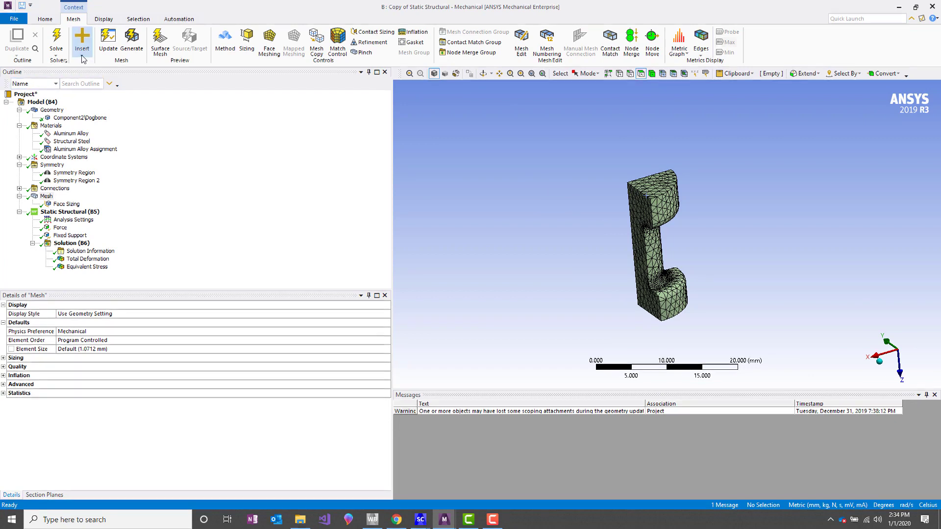
- Select Model (B4) to hide the mesh and show the overall model settings
click(46, 20)
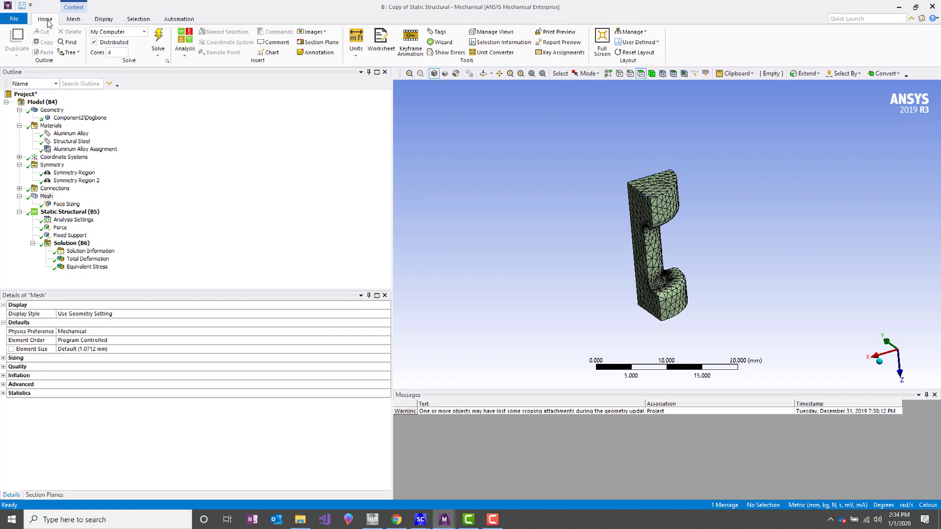
click(73, 19)
click(43, 102)
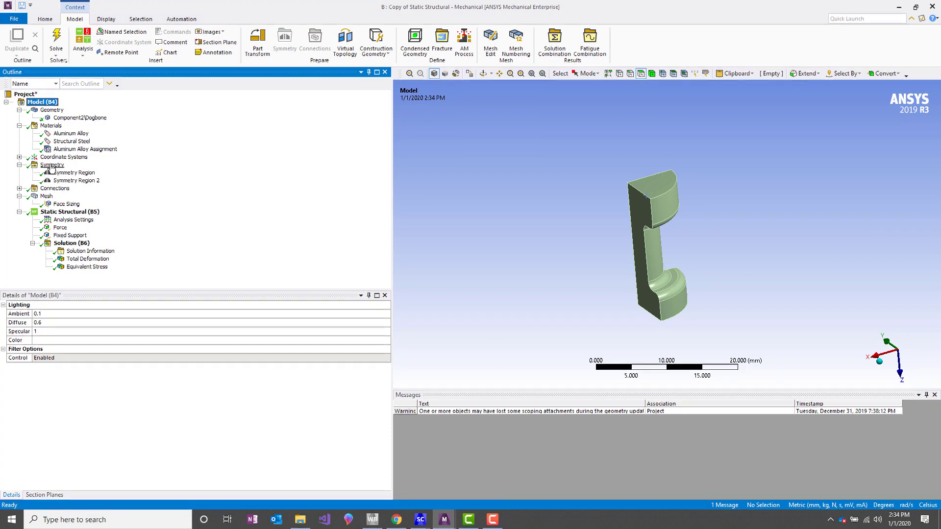
- Open the Symmetry group's insert menu and close it without adding anything
click(51, 166)
right_click(52, 166)
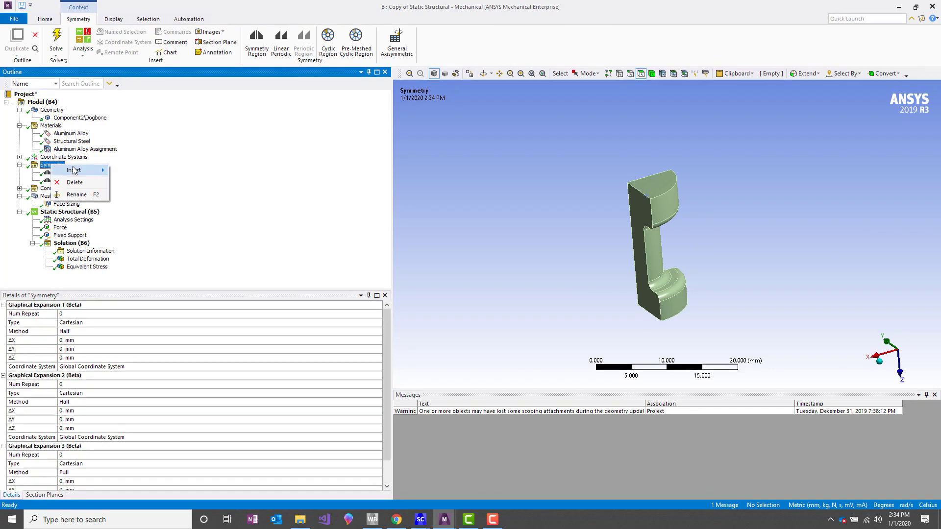
mouse_move(77, 171)
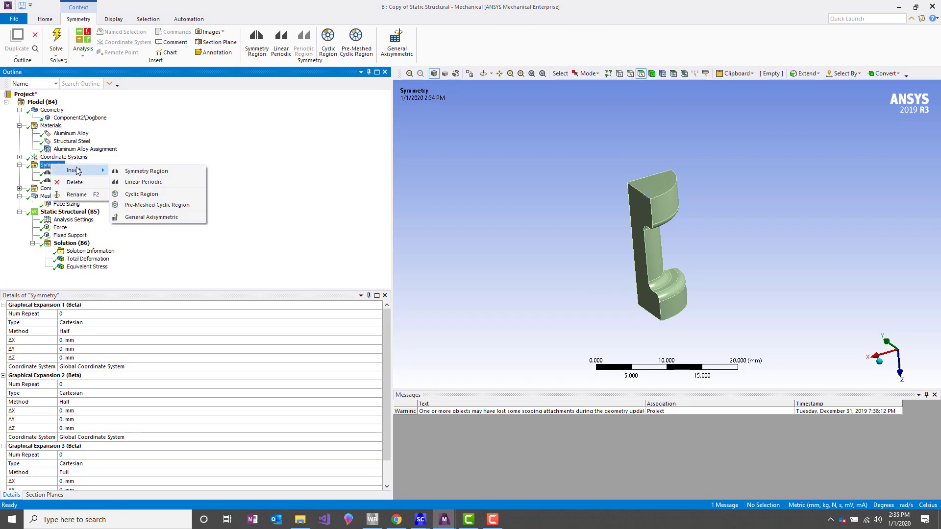
click(153, 171)
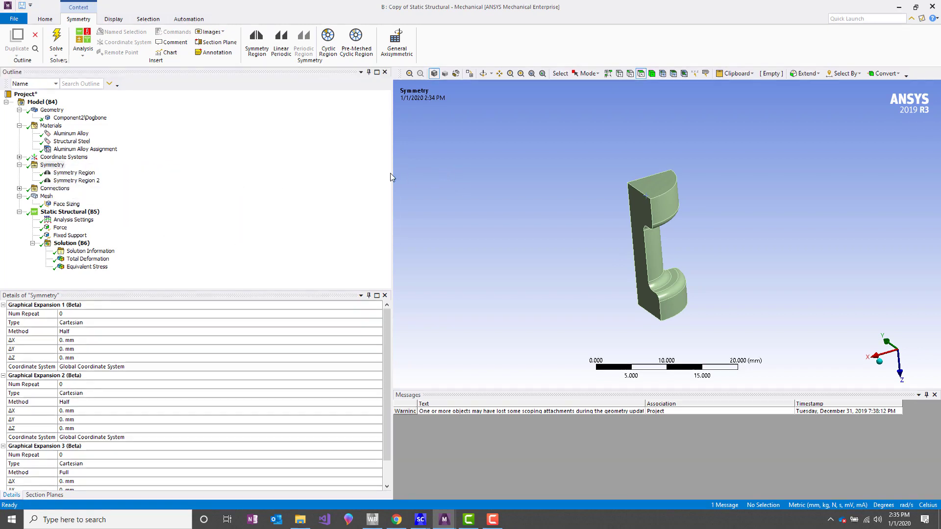
middle_drag(649, 200, 686, 213)
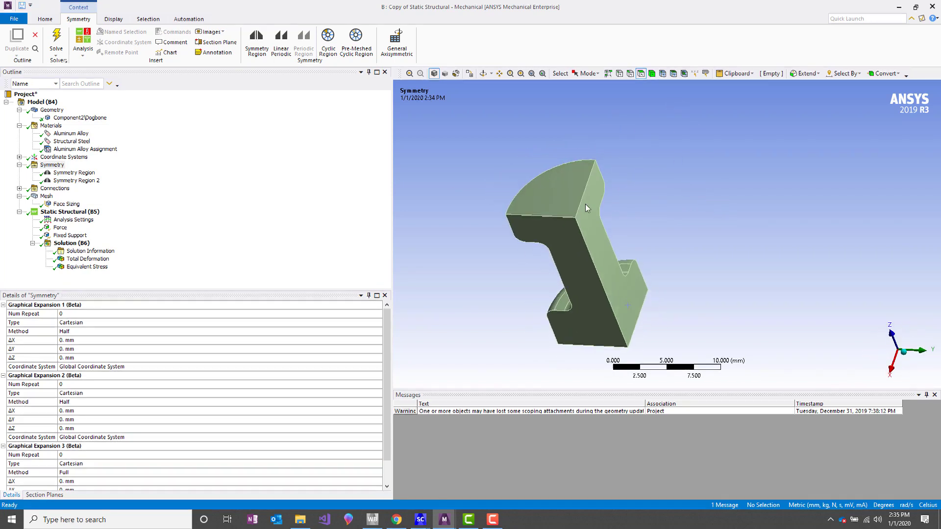
- Check the first Symmetry Region: scoped to one face with a Y Axis normal
click(93, 173)
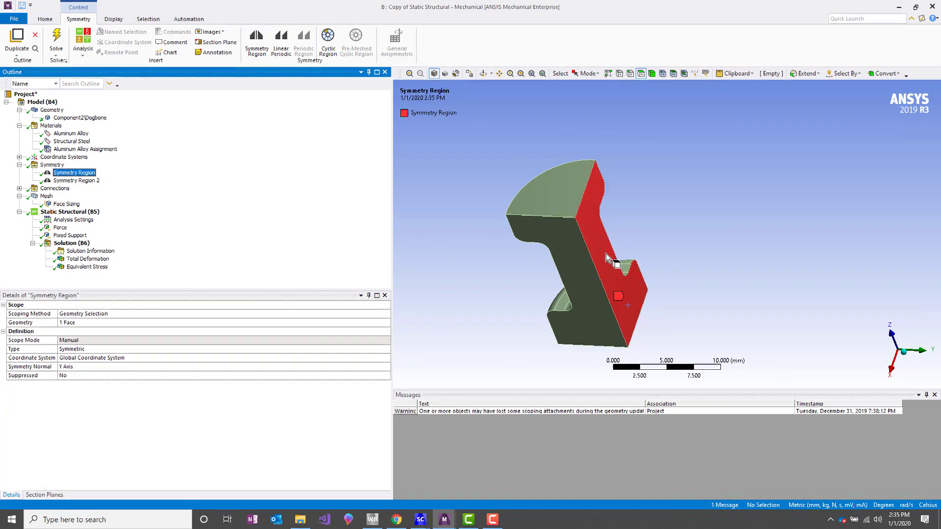
middle_drag(625, 261, 605, 263)
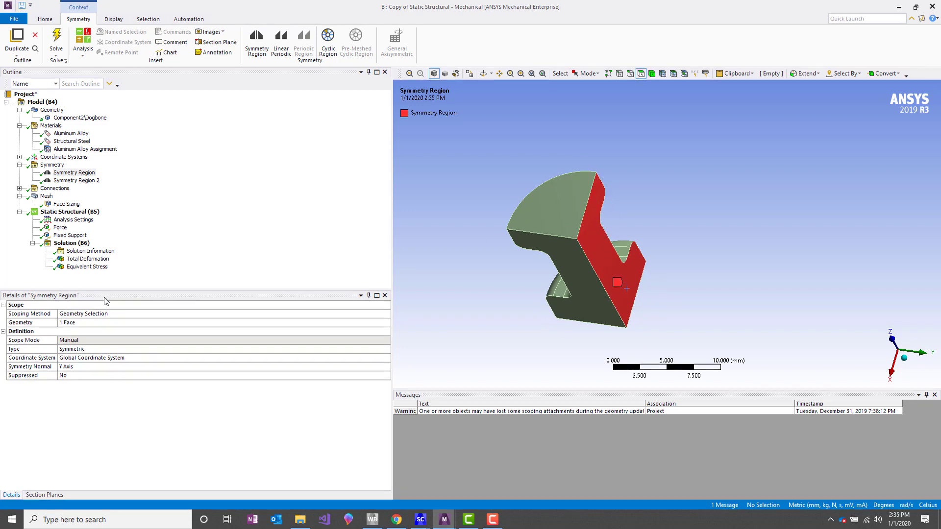
click(43, 324)
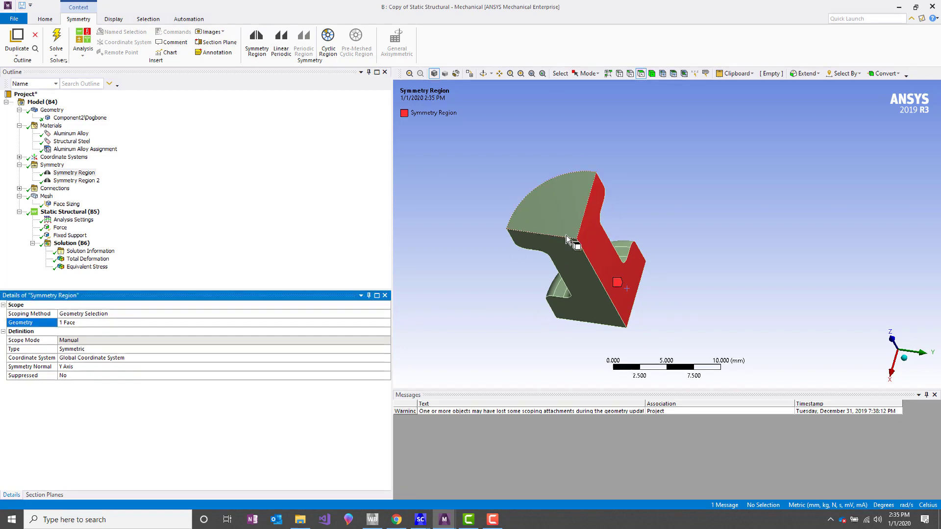
click(46, 369)
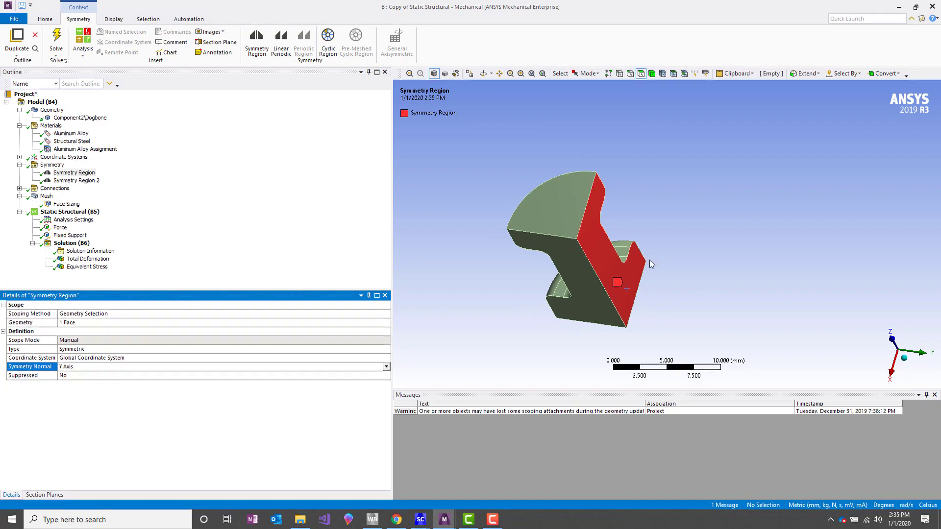
middle_drag(633, 278, 605, 279)
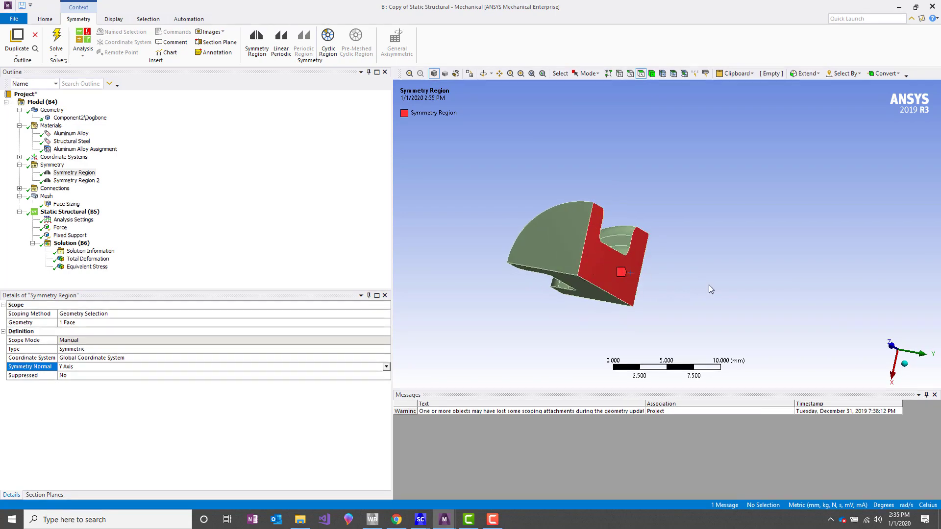
middle_drag(676, 269, 639, 231)
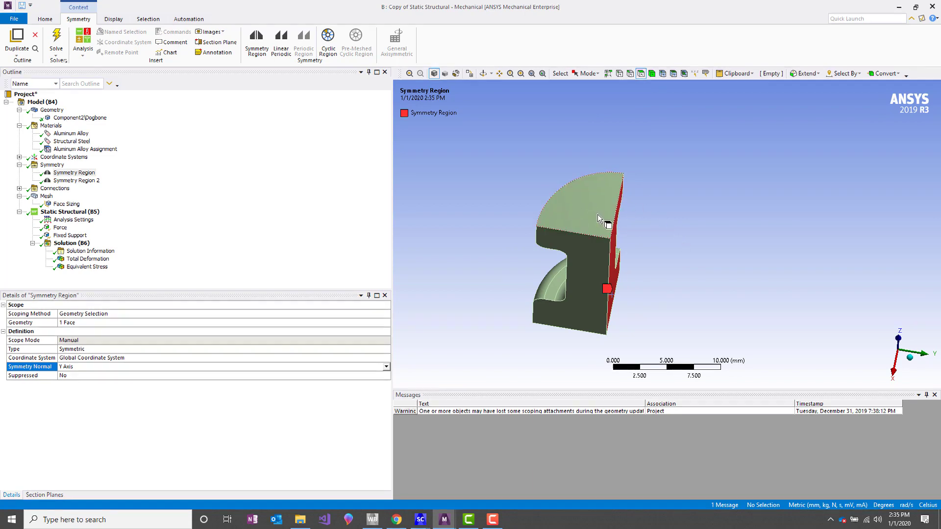
scroll(598, 214, up, 2)
middle_drag(603, 223, 494, 182)
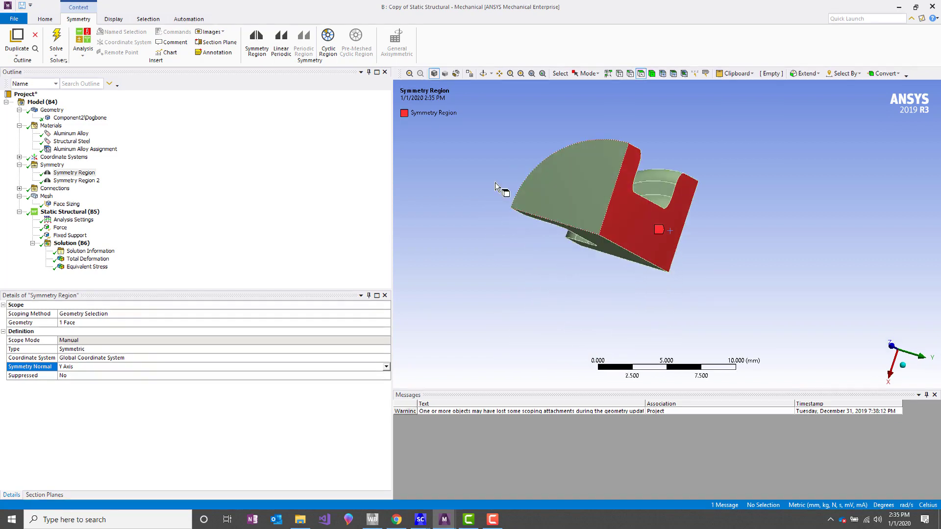
- Check Symmetry Region 2: scoped to one face with an X Axis normal
click(59, 180)
middle_drag(525, 229, 579, 186)
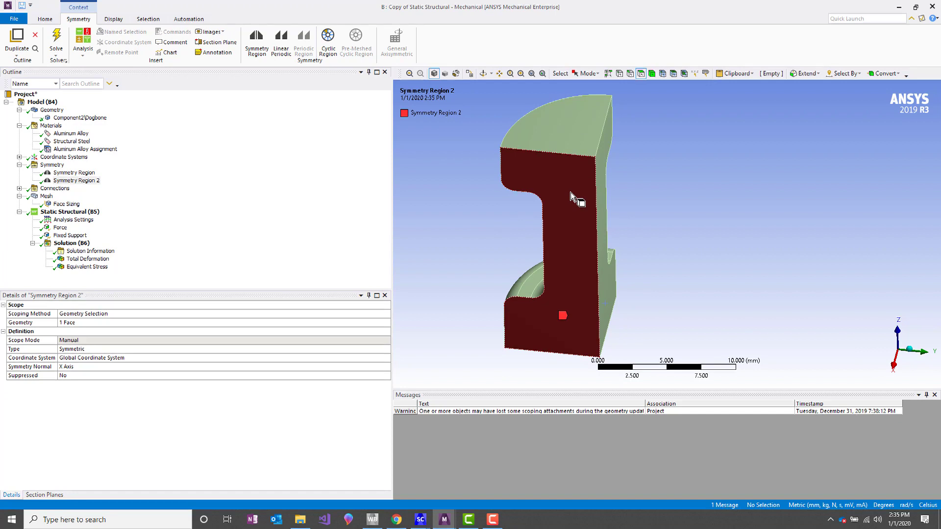
click(54, 367)
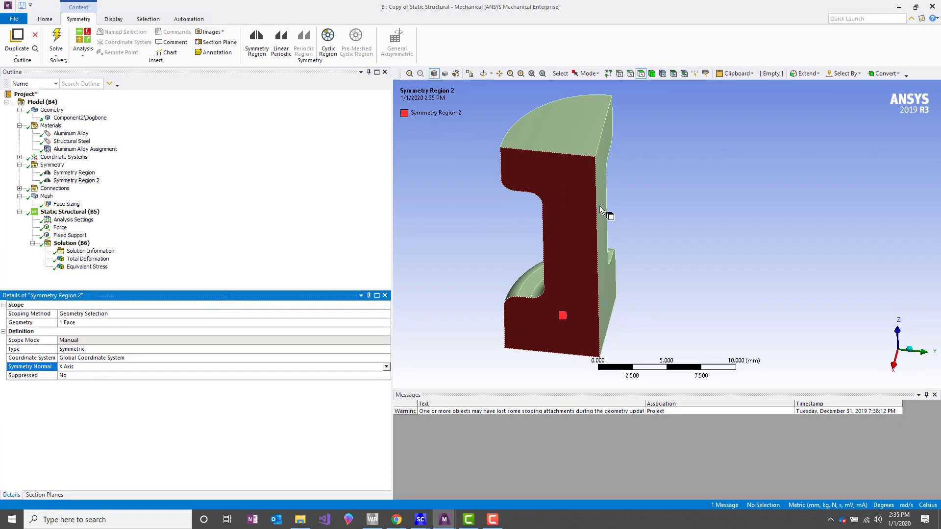
middle_drag(599, 205, 586, 223)
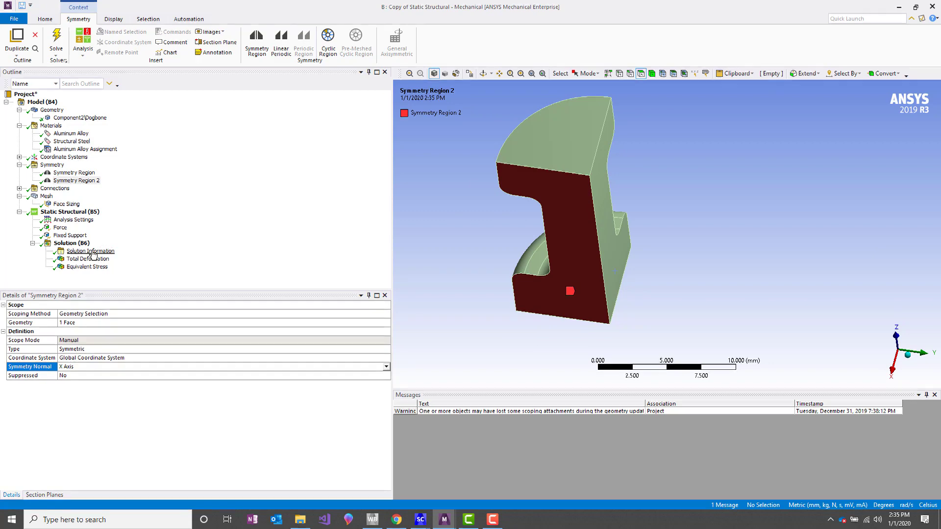
- Show the quarter dogbone's equivalent stress (3.8801 MPa max, 0.027255 MPa min) and orbit to inspect it
click(87, 266)
middle_drag(563, 206, 539, 219)
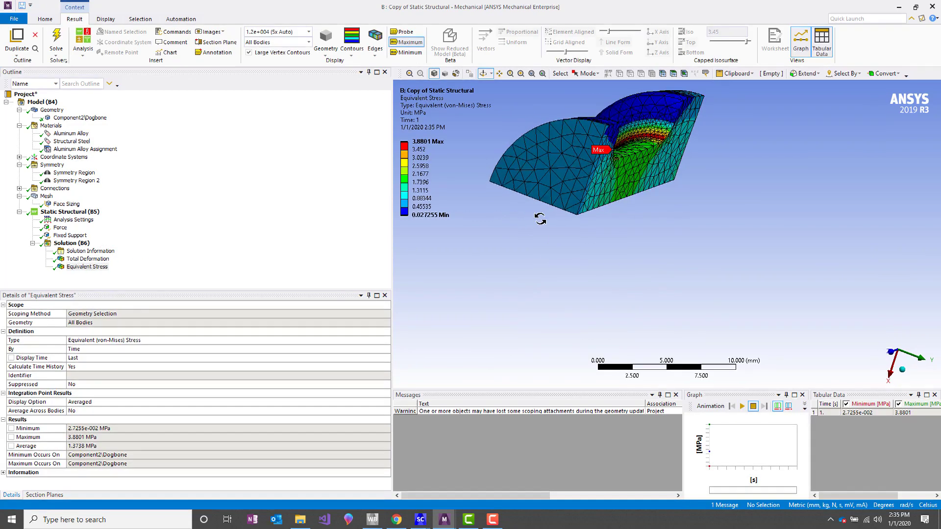
drag(539, 218, 474, 165)
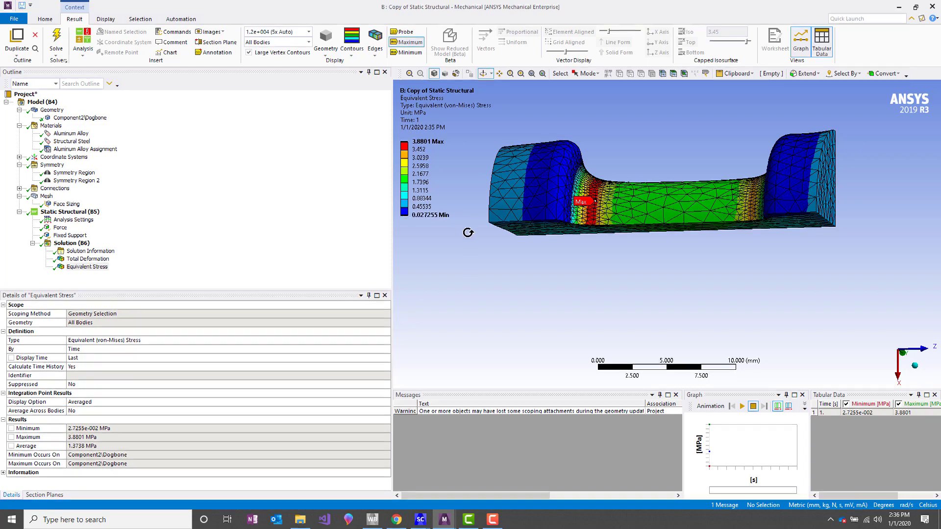
drag(467, 232, 555, 190)
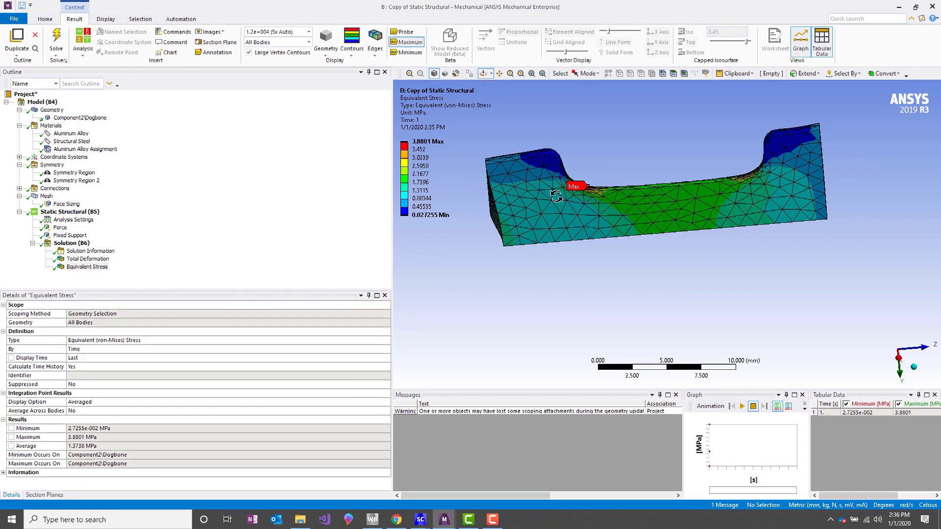
drag(554, 190, 576, 131)
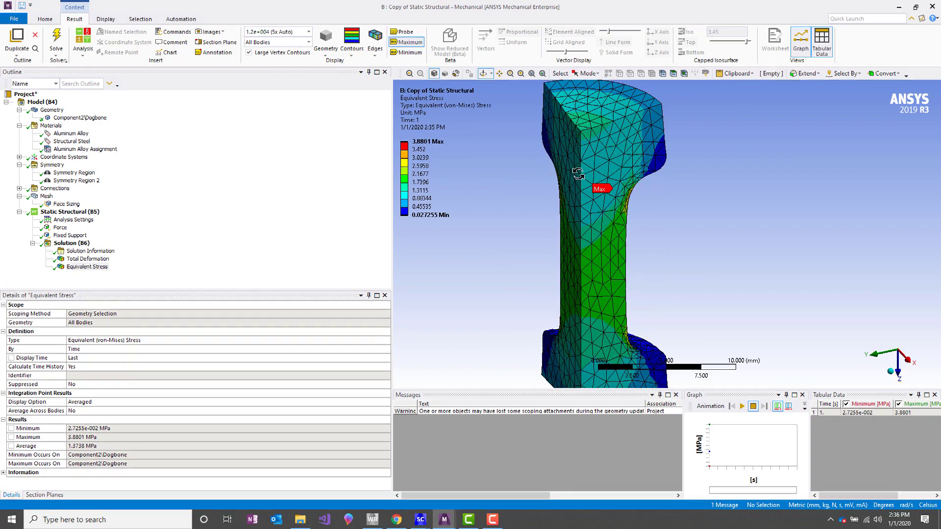
drag(579, 231, 621, 216)
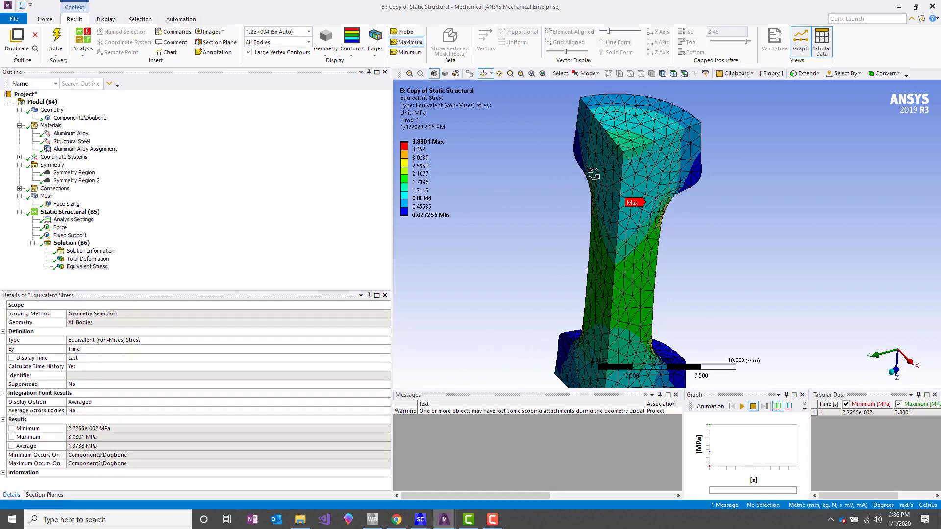
drag(551, 179, 641, 176)
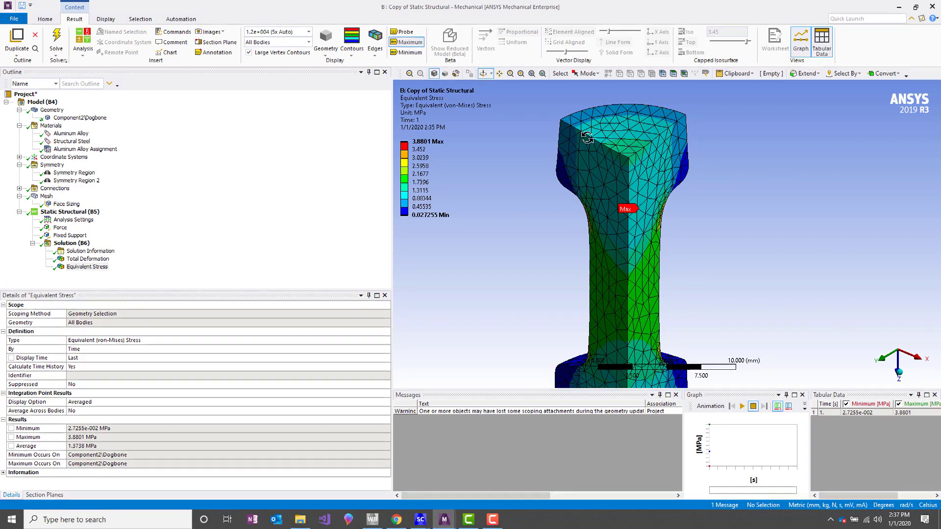
drag(586, 138, 648, 251)
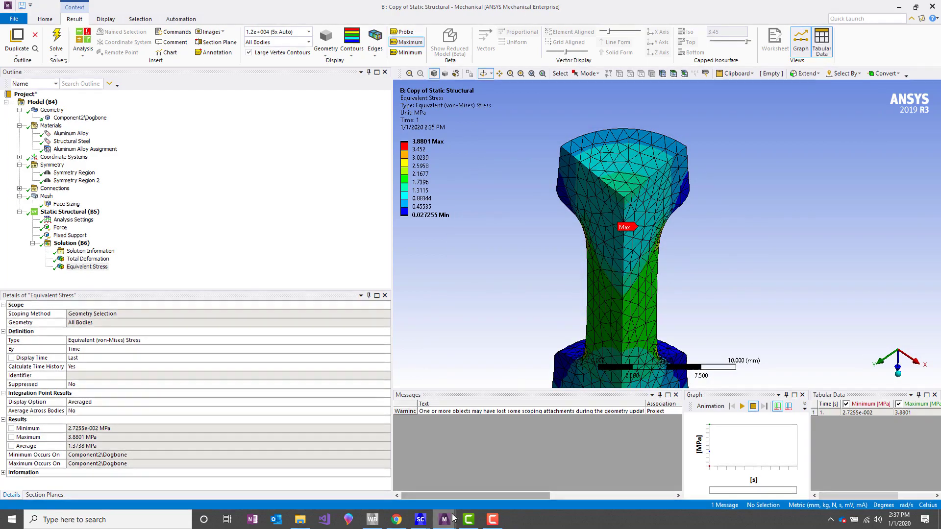
- Switch to system C and show its Displacement support: one face, X at 0 mm, Y and Z free
mouse_move(447, 519)
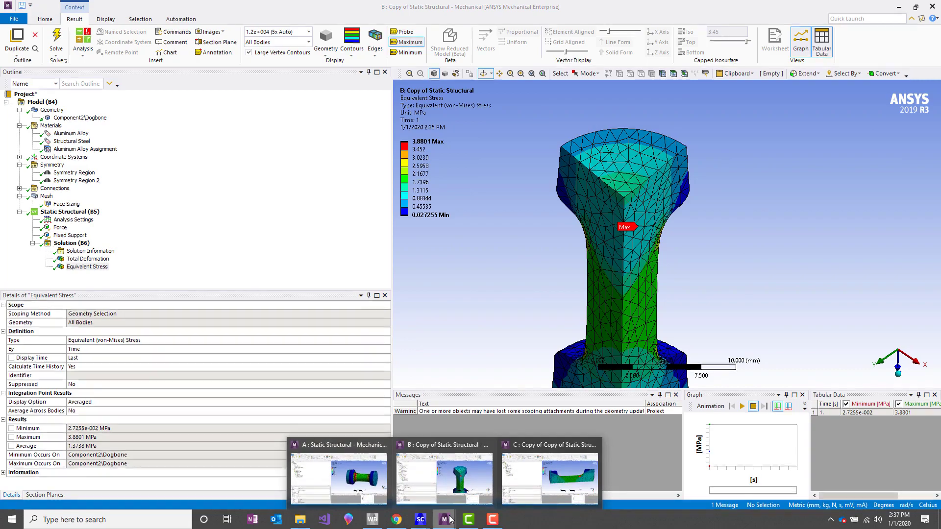
click(531, 482)
drag(524, 262, 475, 166)
drag(655, 198, 652, 181)
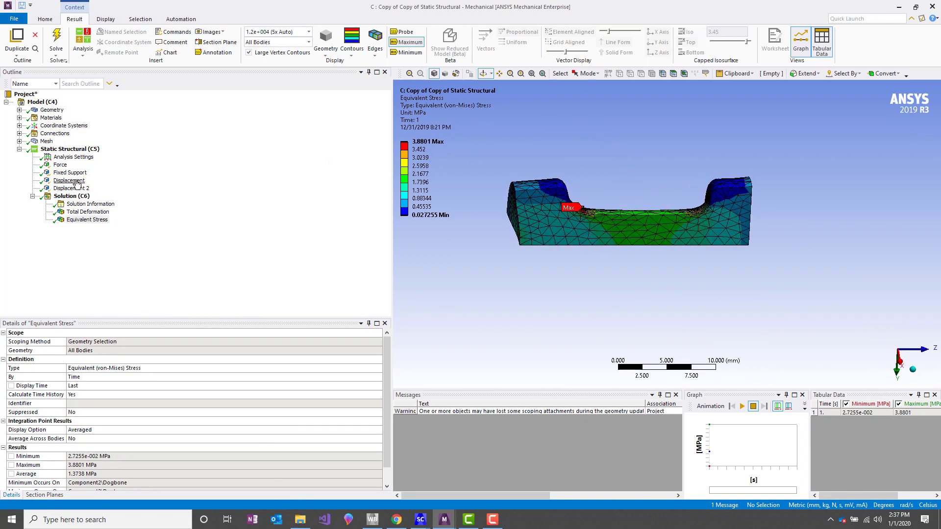
click(76, 184)
drag(513, 202, 766, 153)
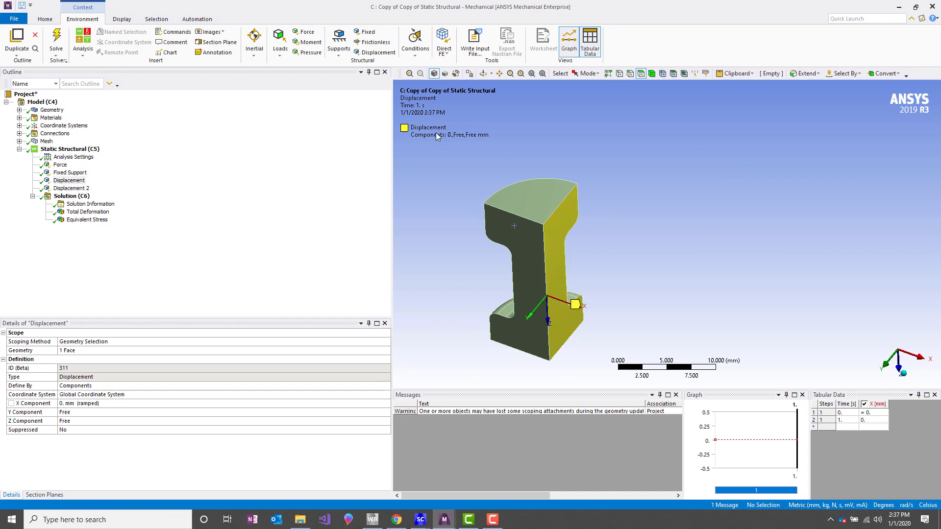
- Check the Displacement support's X and Z component settings from side and front views
click(37, 403)
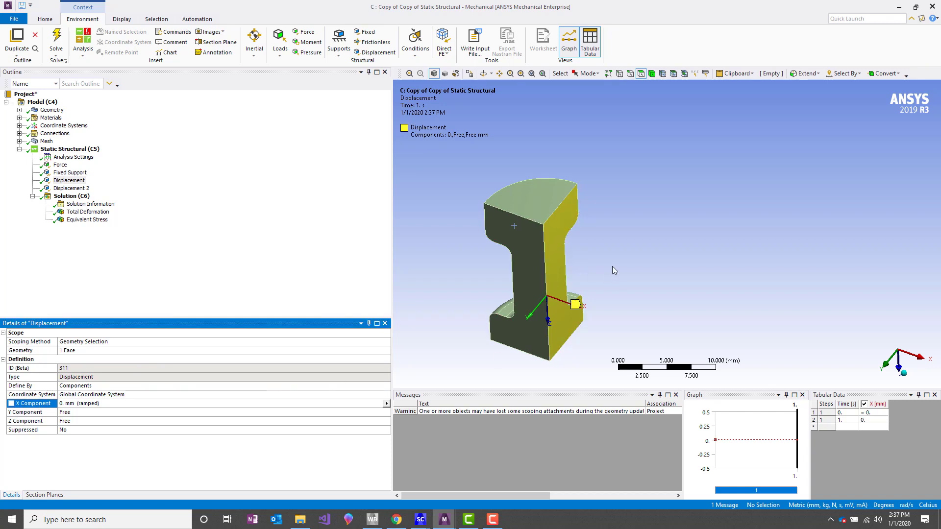
middle_drag(575, 248, 563, 291)
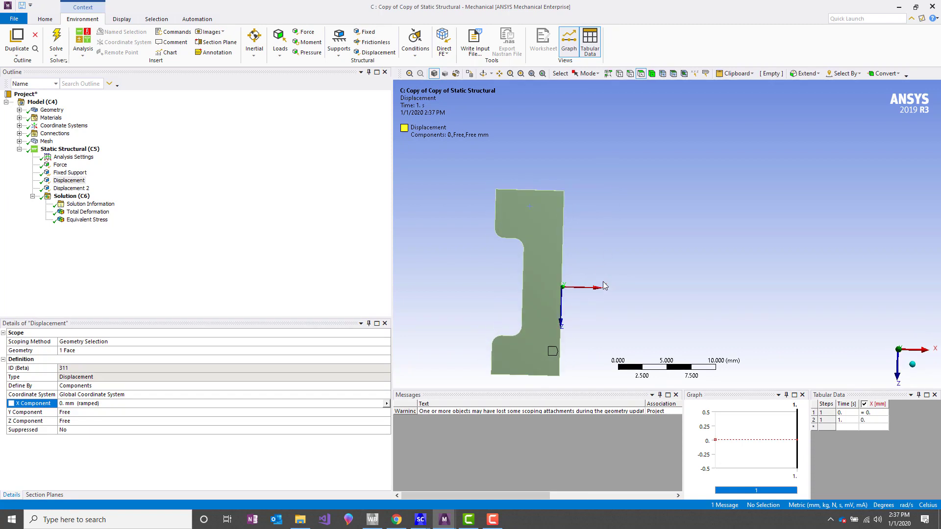
click(22, 421)
mouse_move(551, 292)
middle_down()
mouse_move(434, 300)
mouse_move(546, 276)
mouse_move(542, 283)
middle_up()
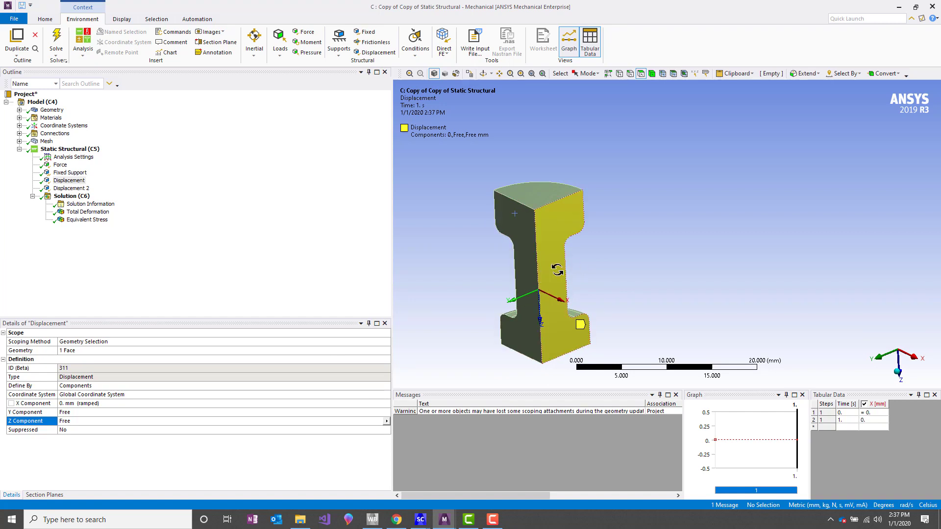
middle_drag(546, 270, 619, 240)
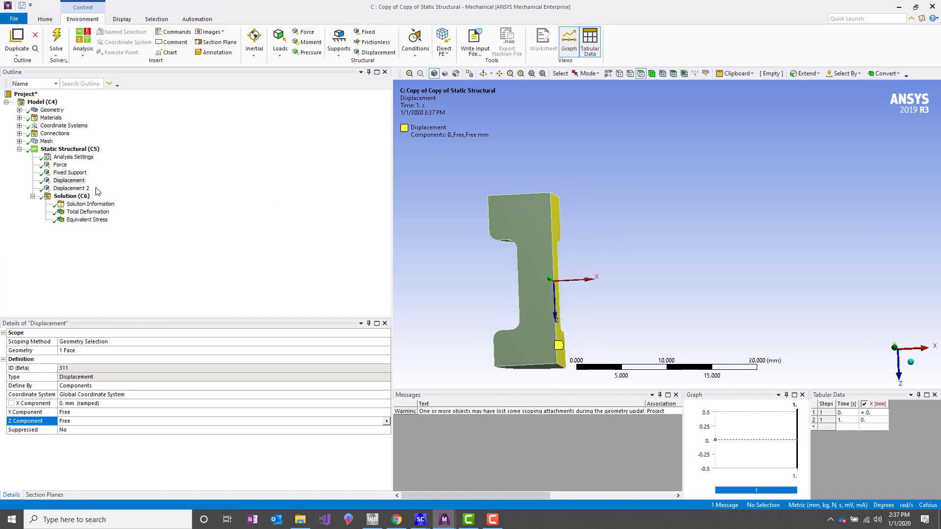
- Inspect Displacement 2, confirming its Y component is held at 0 mm
click(73, 190)
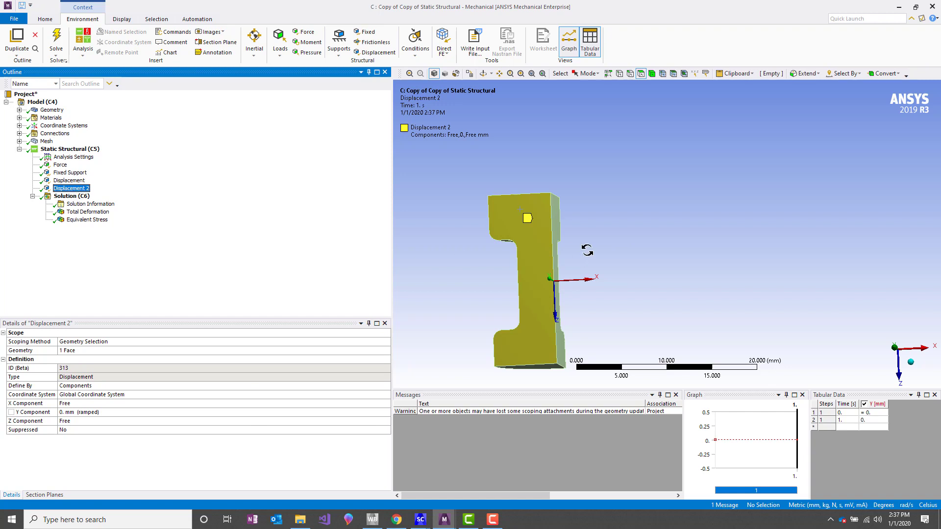
middle_drag(555, 260, 557, 268)
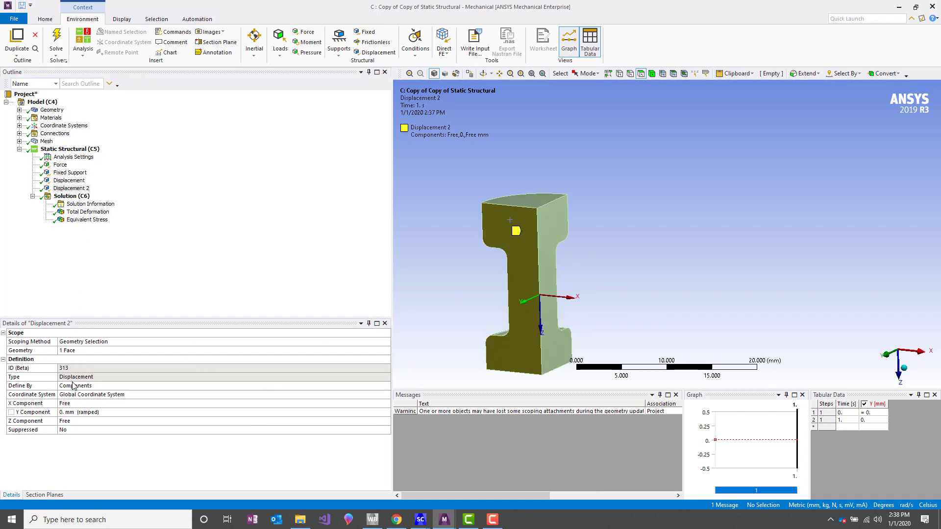
click(34, 413)
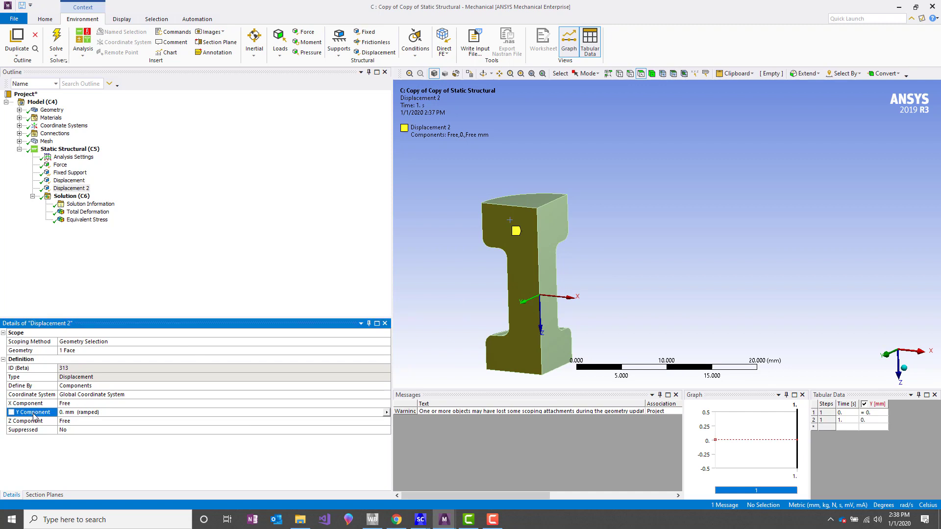
middle_drag(630, 283, 551, 279)
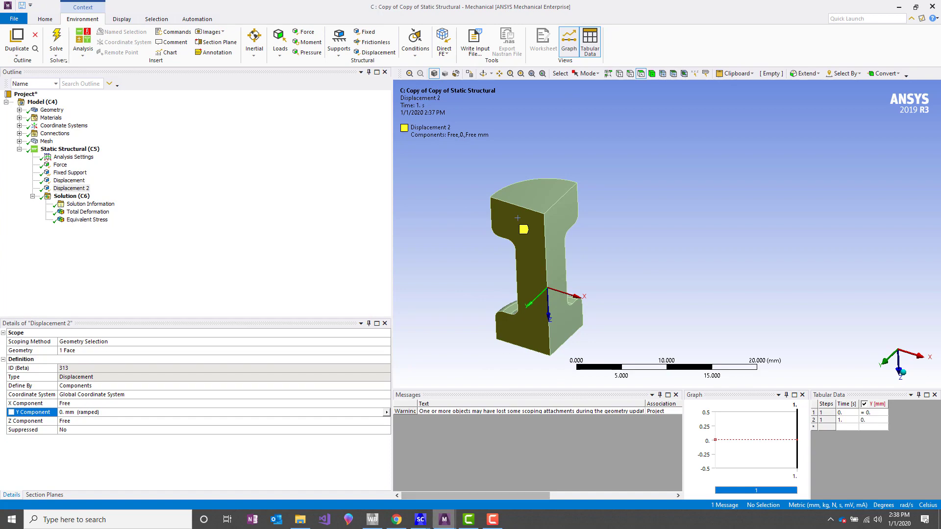
- In system B, show the faces of Symmetry Region 2 and the first Symmetry Region
mouse_move(443, 521)
click(404, 446)
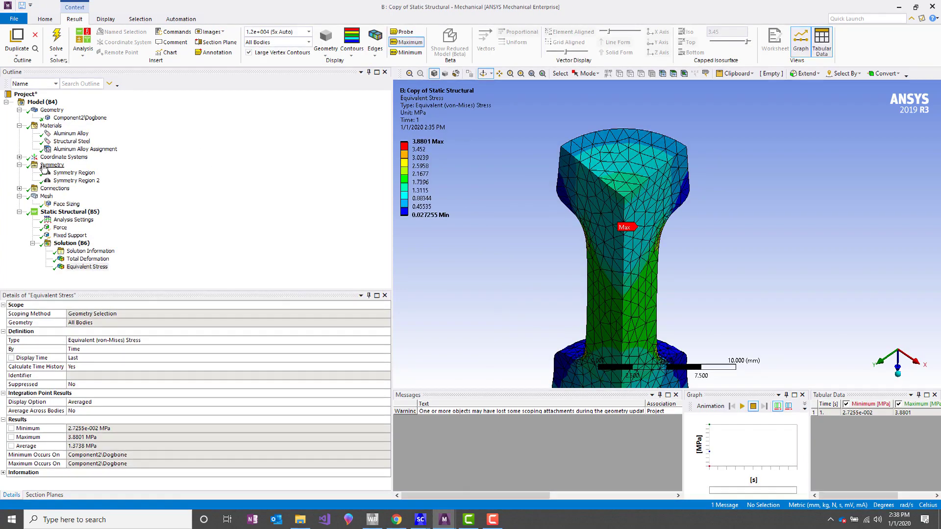
click(73, 180)
click(74, 172)
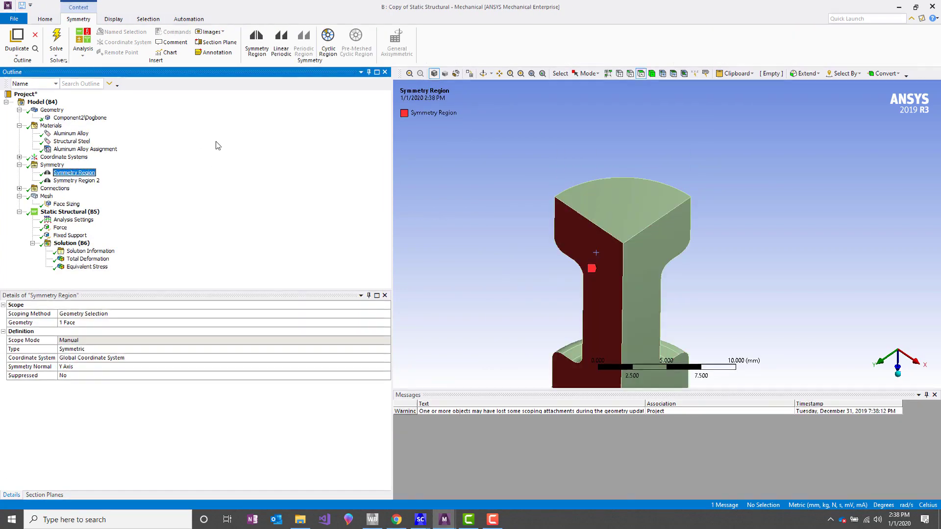
- In system C, display the equivalent-stress result and zoom in on a side-on view
click(899, 7)
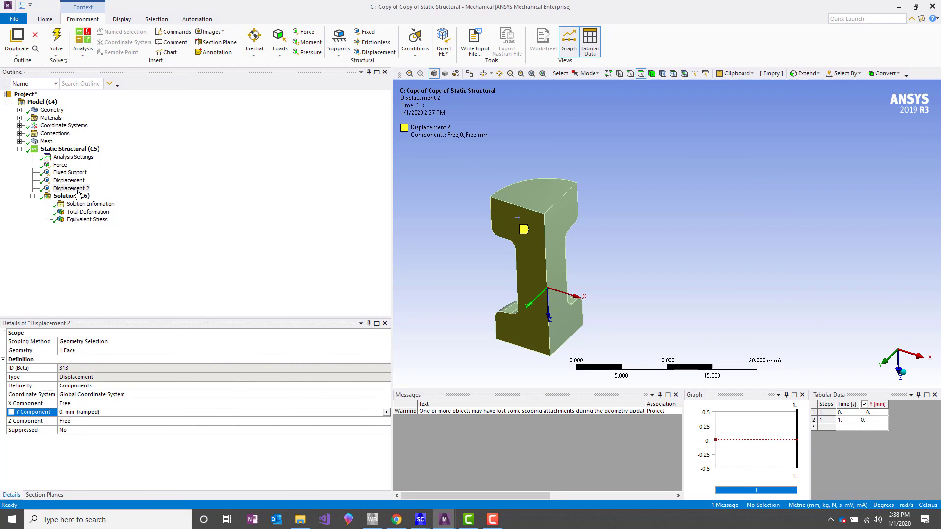
click(91, 221)
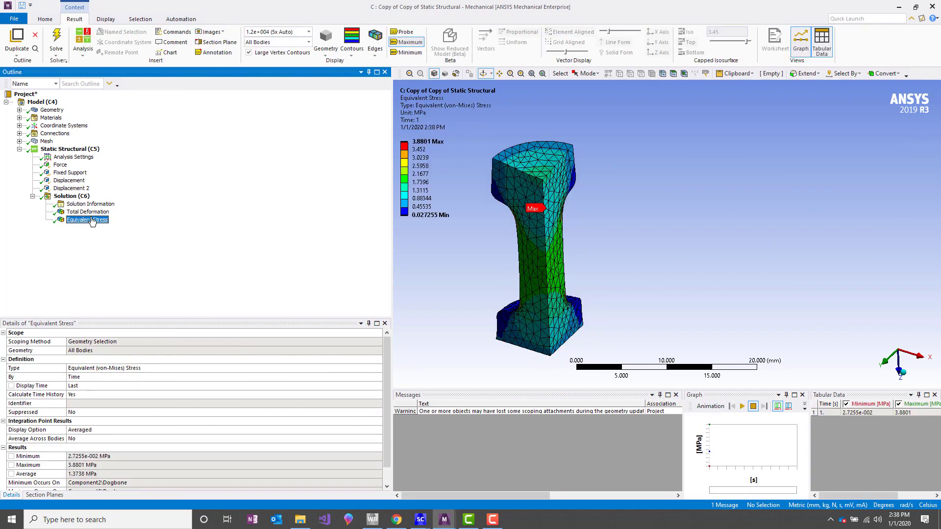
drag(561, 181, 499, 242)
scroll(577, 210, up, 3)
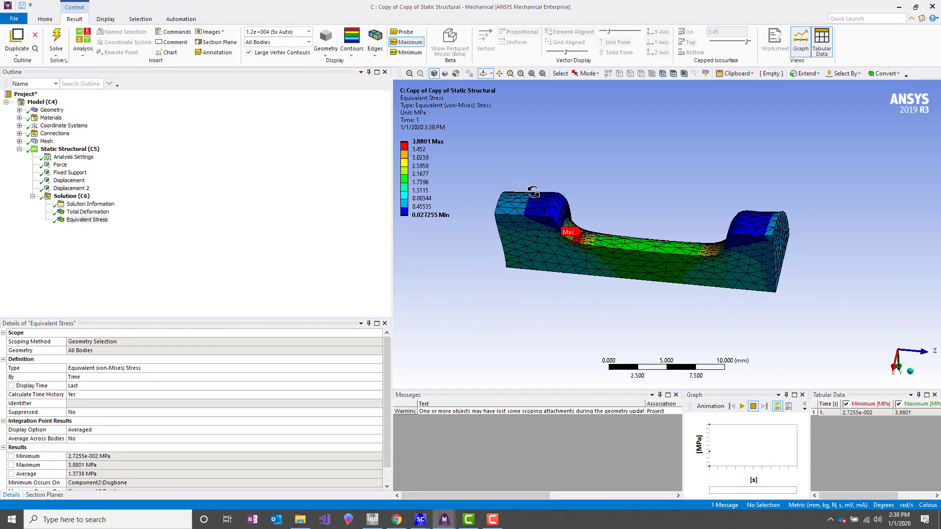
scroll(597, 199, up, 1)
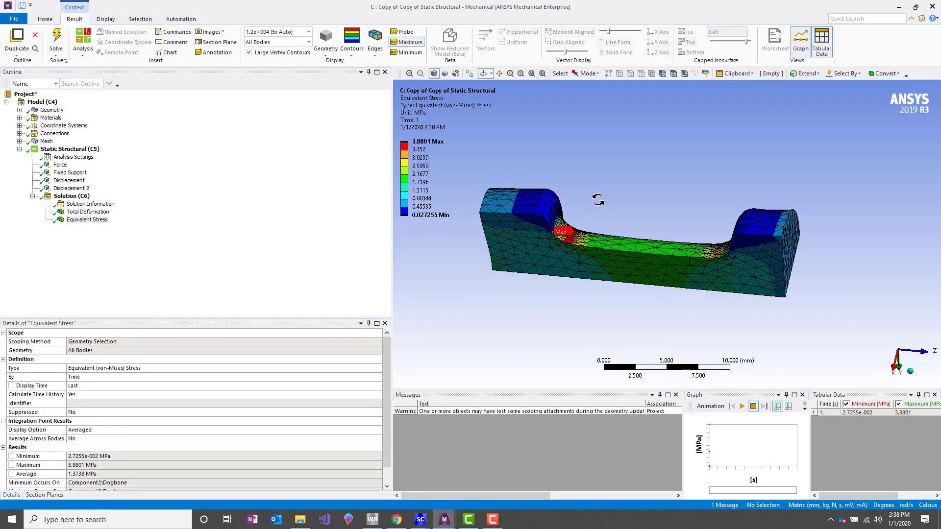
click(426, 142)
- Bring up system B's equivalent-stress plot and orbit it to an oblique view
mouse_move(449, 516)
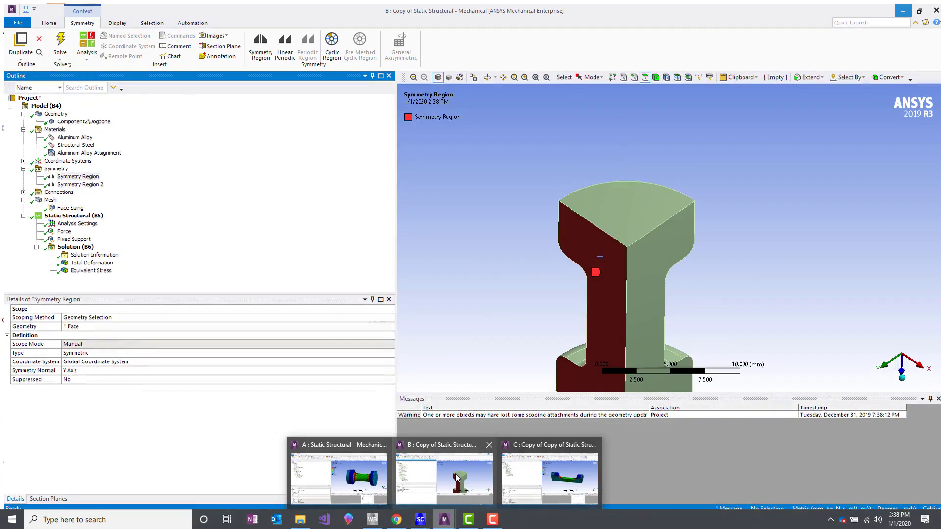
click(455, 474)
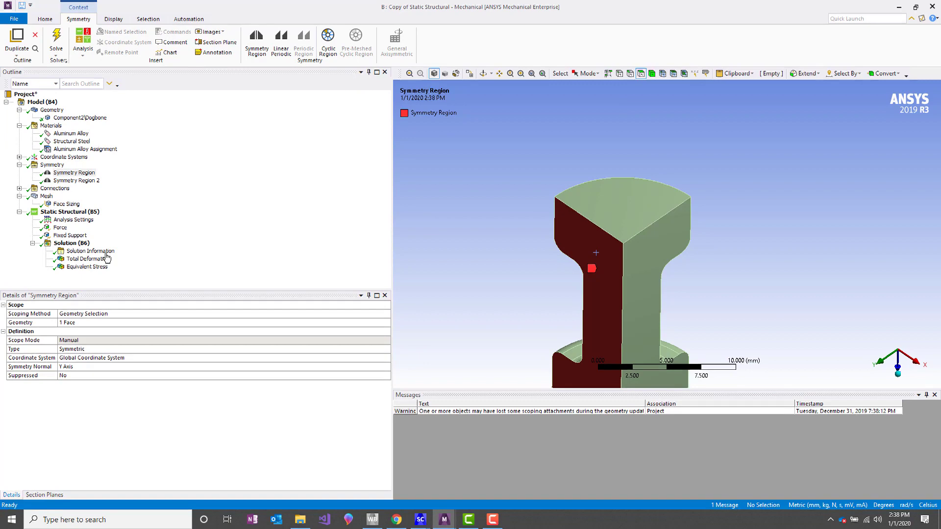
click(87, 266)
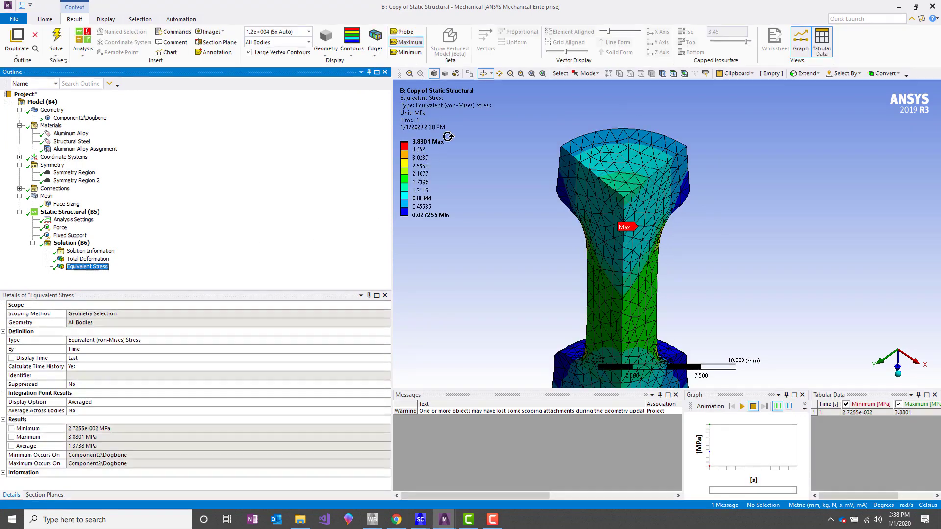
drag(631, 215, 440, 367)
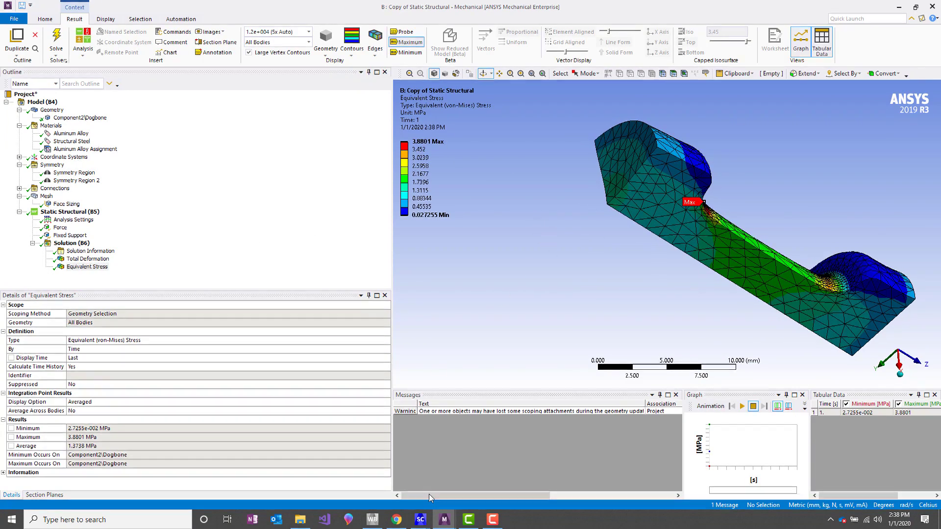
- Return to system C and select its Displacement 2 constraint holding Y at 0 mm
mouse_move(444, 518)
click(537, 486)
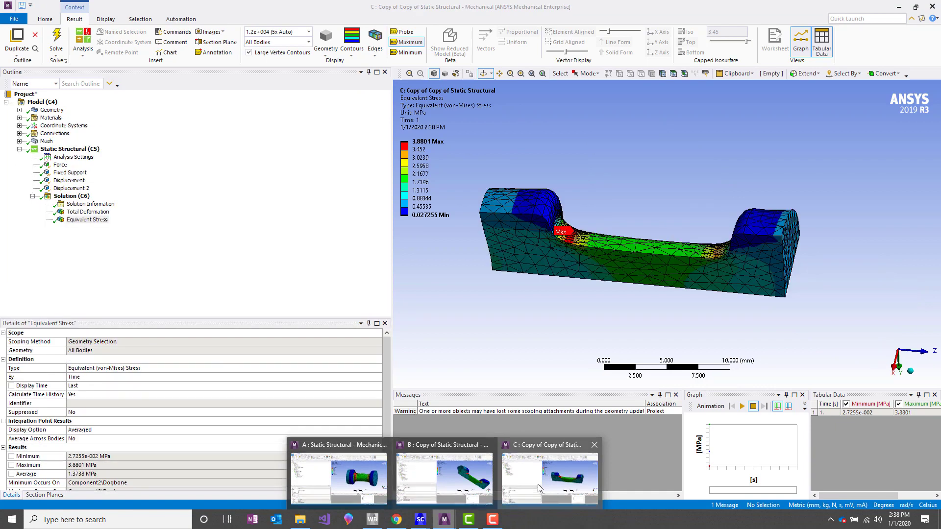
click(75, 180)
click(73, 188)
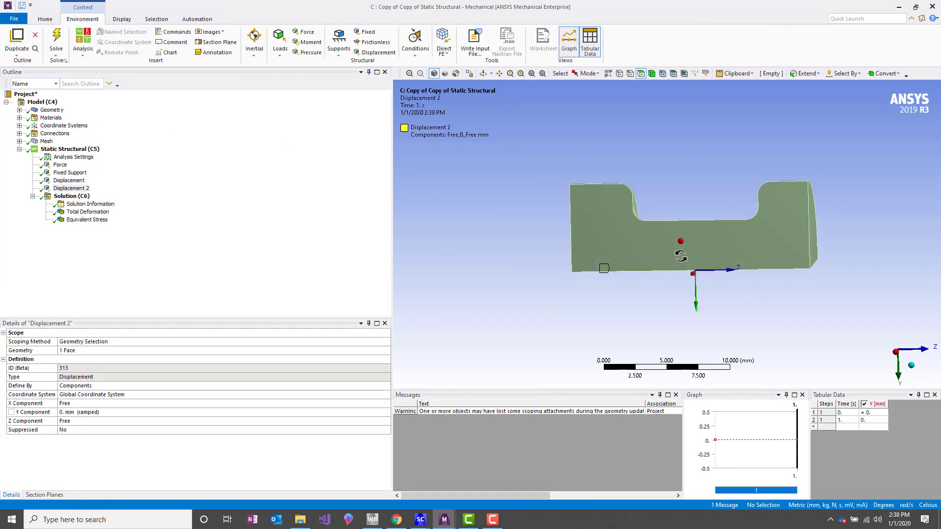
middle_drag(681, 256, 692, 226)
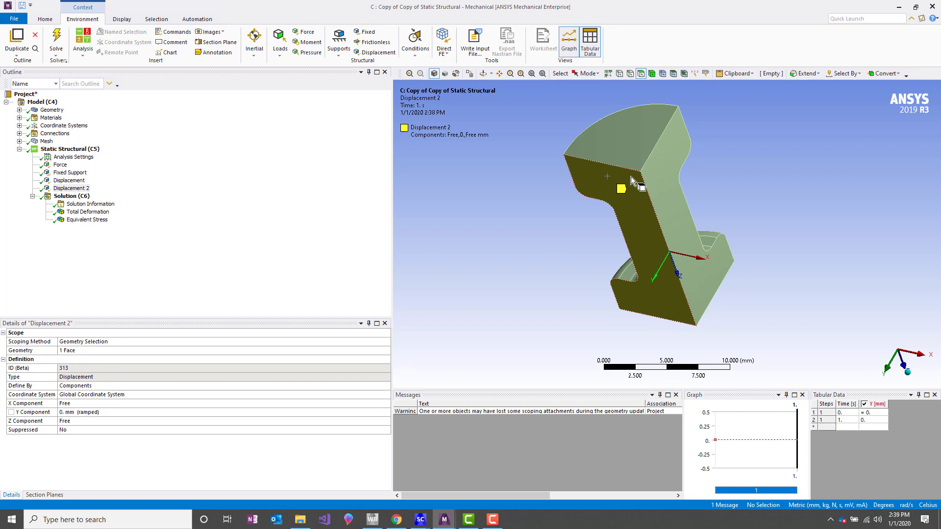
middle_drag(631, 176, 544, 173)
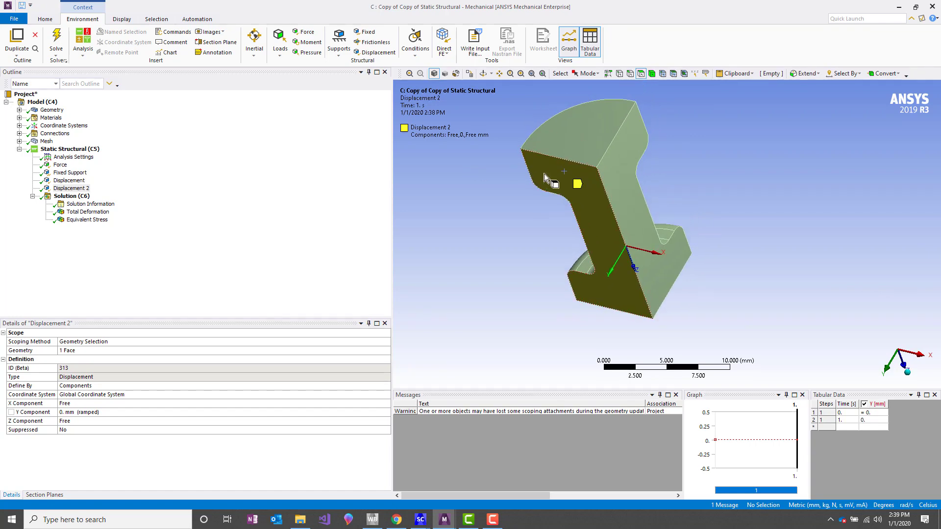
- Inspect analysis C's Displacement constraint holding X at 0 mm from a side-on view
right_click(49, 150)
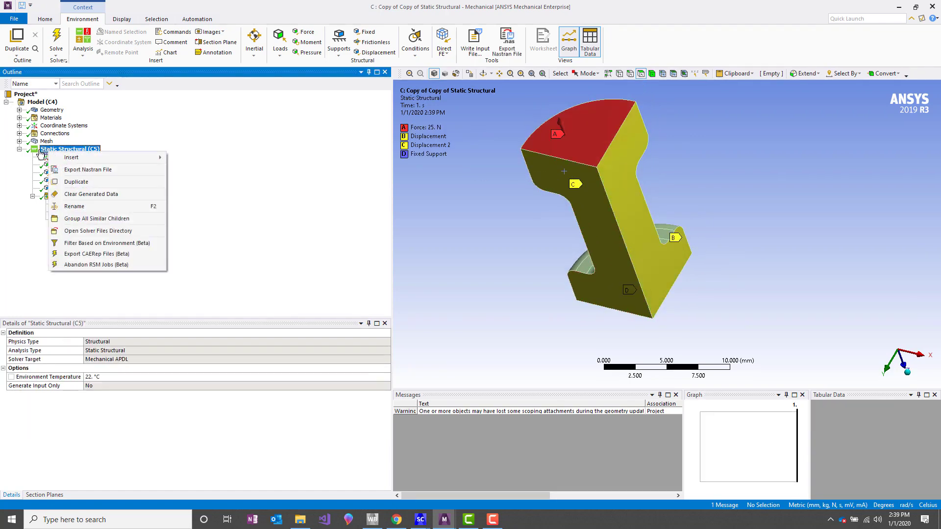
mouse_move(69, 157)
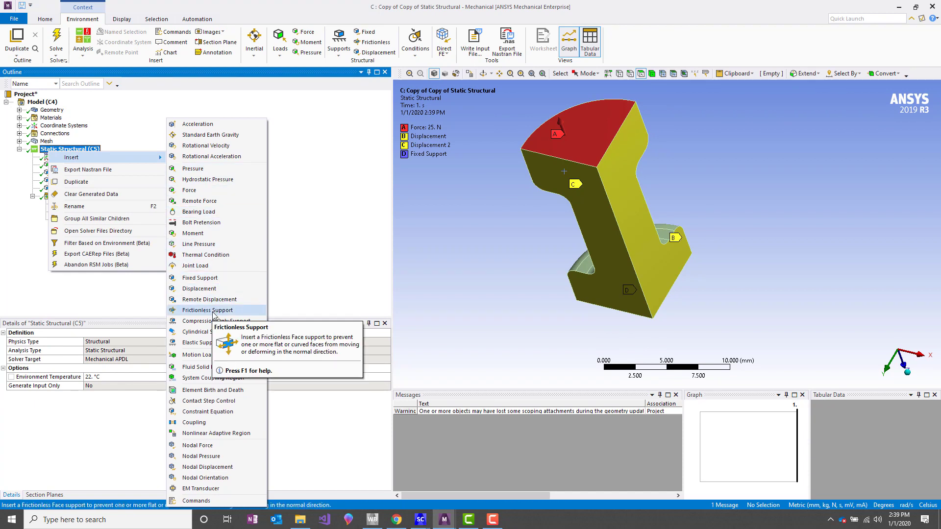
click(446, 256)
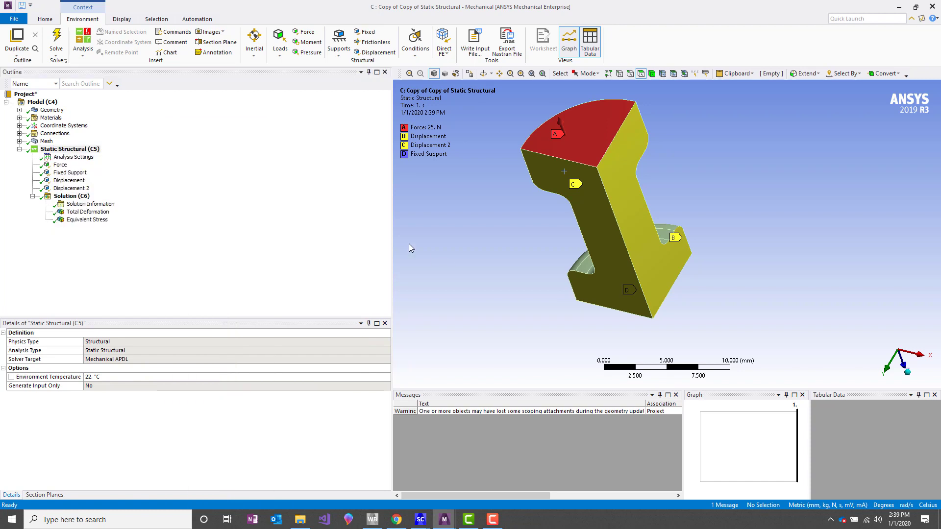
click(69, 182)
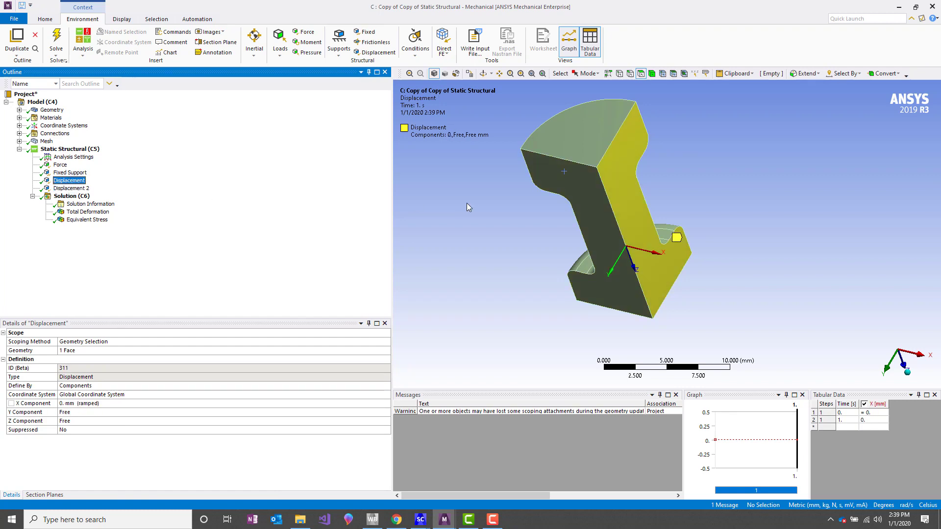
middle_drag(537, 330, 612, 318)
- Switch to analysis B, orbit its stress plot, and show the Half, Half, Full Symmetry expansions
mouse_move(444, 525)
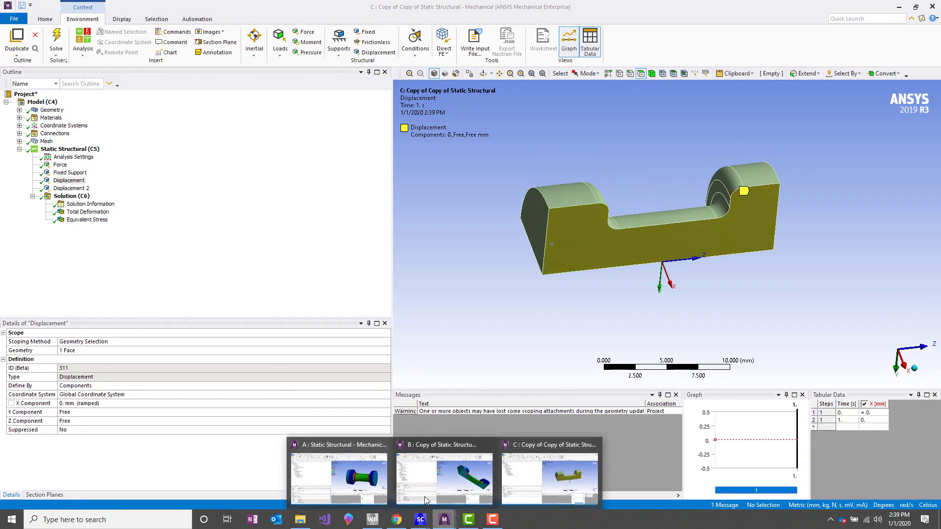
click(434, 486)
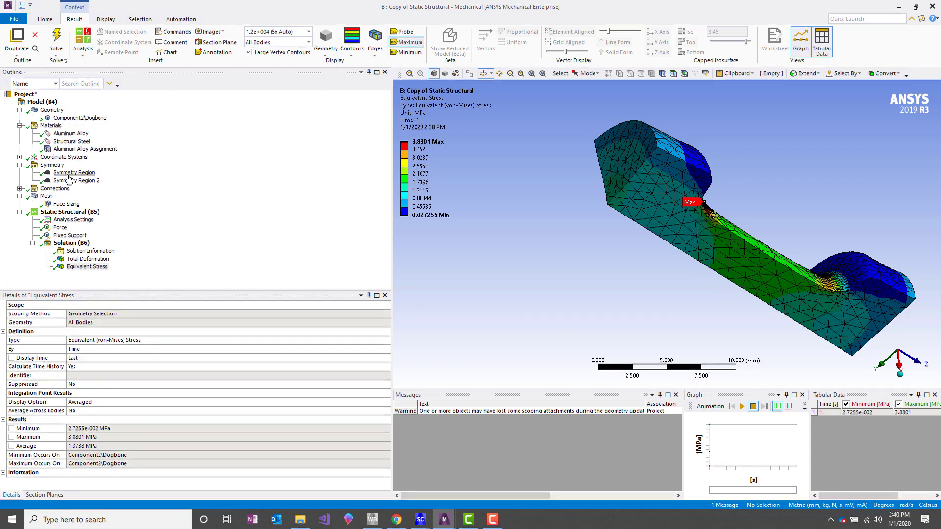
mouse_move(632, 201)
mouse_down()
mouse_move(602, 196)
mouse_move(620, 186)
mouse_move(594, 126)
mouse_move(677, 190)
mouse_move(620, 191)
mouse_up()
drag(757, 218, 718, 215)
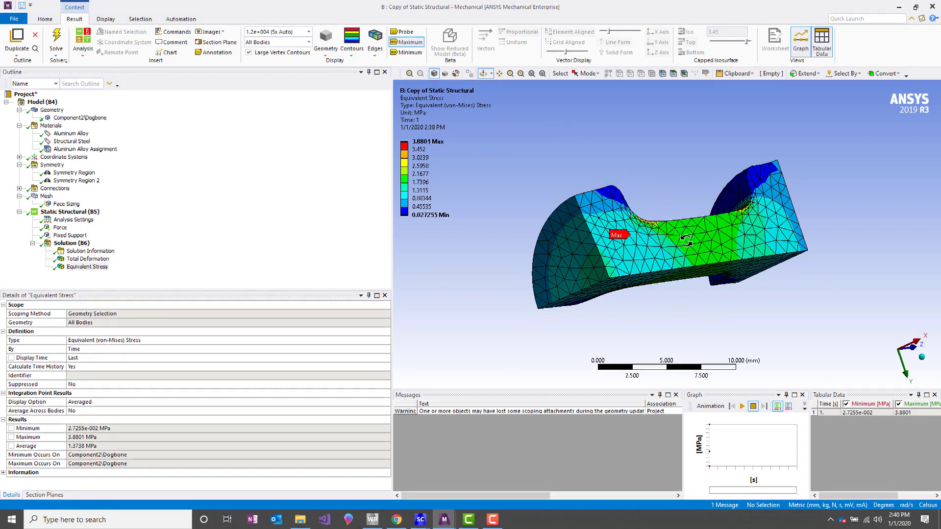
drag(651, 185, 704, 205)
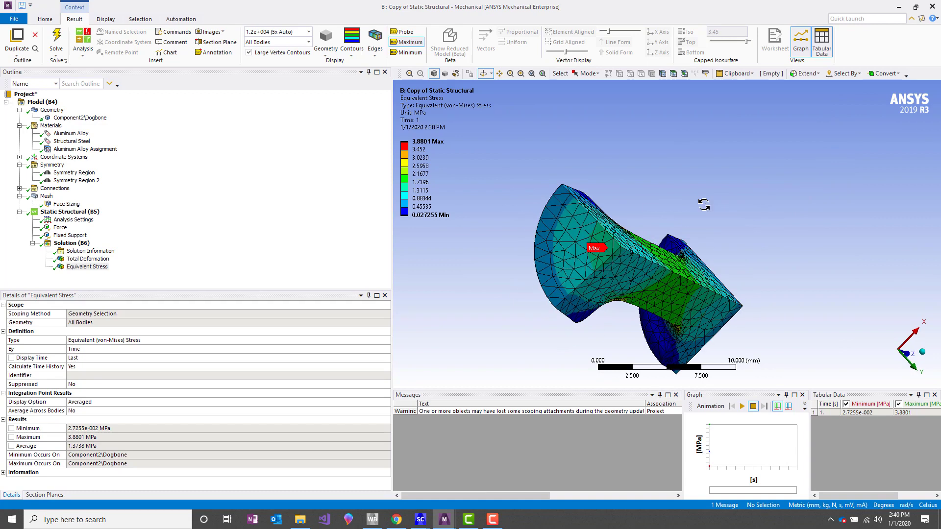
click(52, 165)
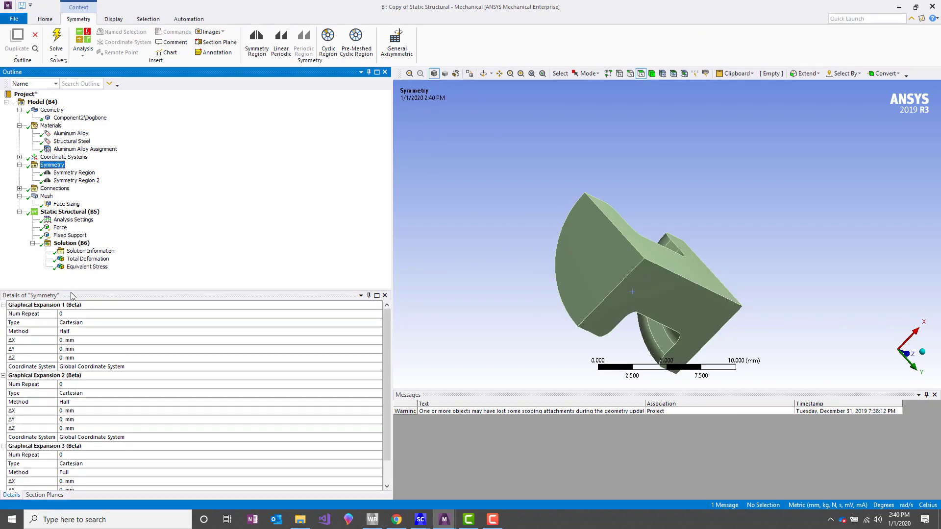
- Enlarge the Details panel to show Graphical Expansions 1–3, each at Num Repeat 0
drag(76, 290, 76, 161)
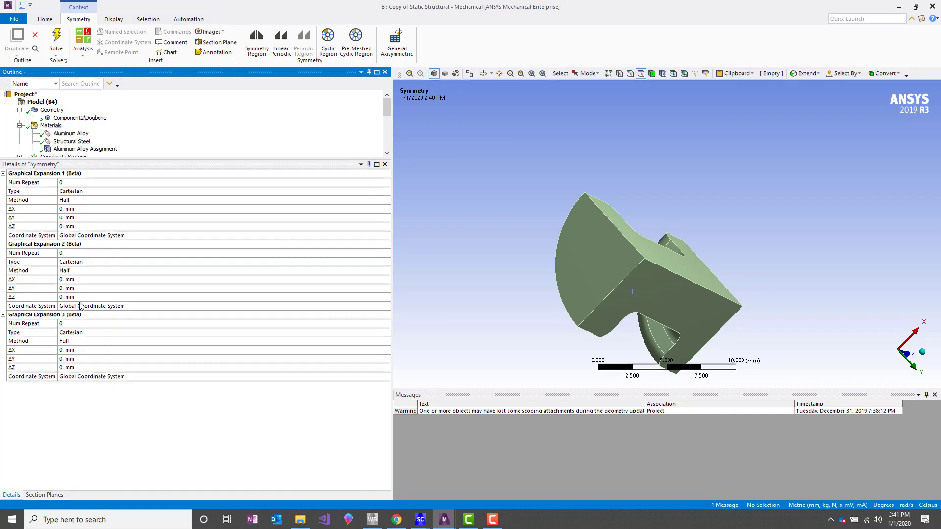
middle_drag(646, 246, 622, 245)
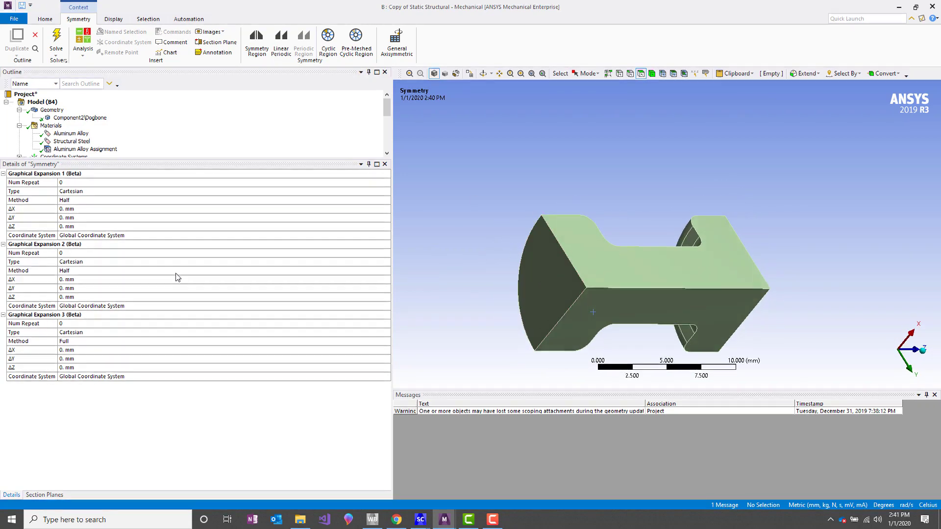
- Review the three expansions' repeat counts and set Graphical Expansion 1 Num Repeat to 2
click(49, 183)
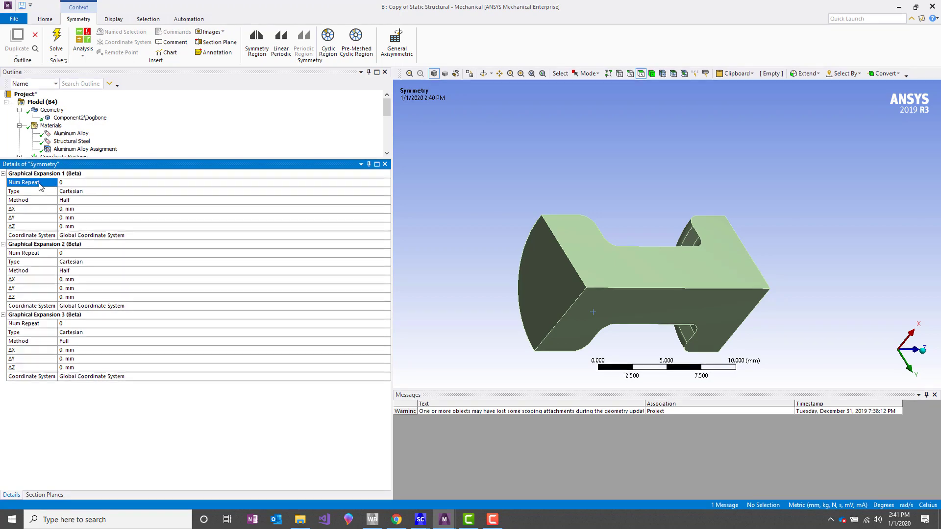
click(34, 253)
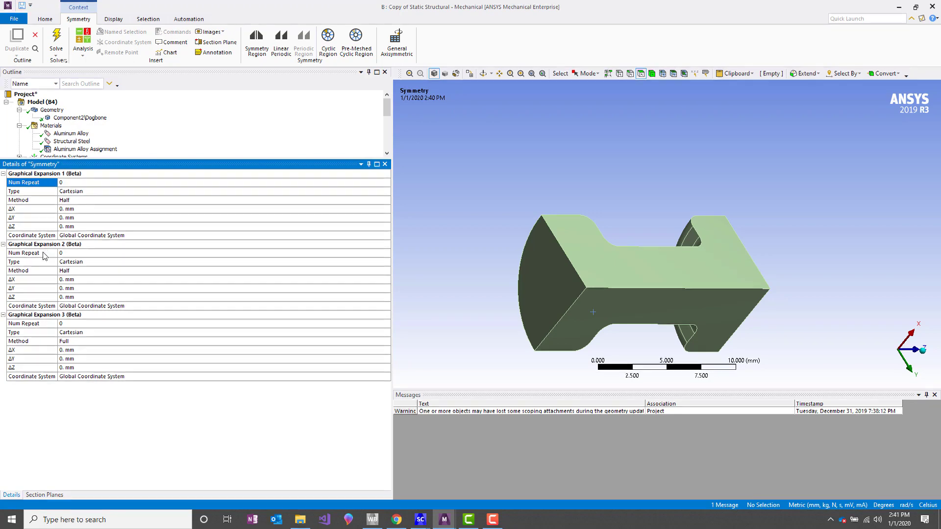
click(32, 324)
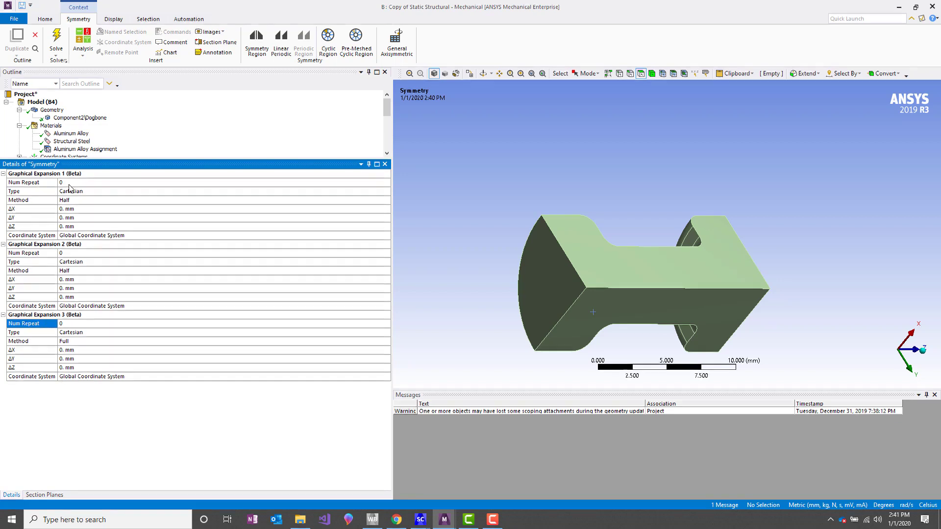
middle_drag(675, 289, 612, 243)
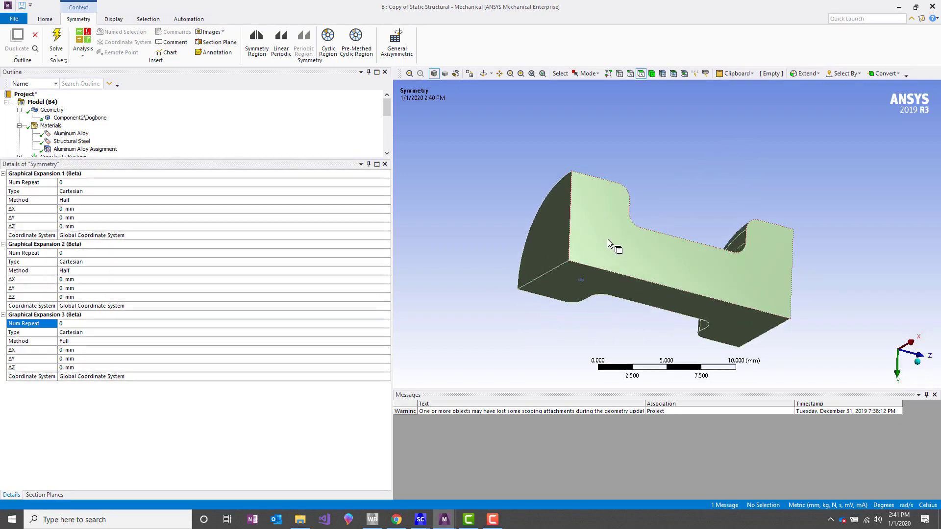
click(99, 183)
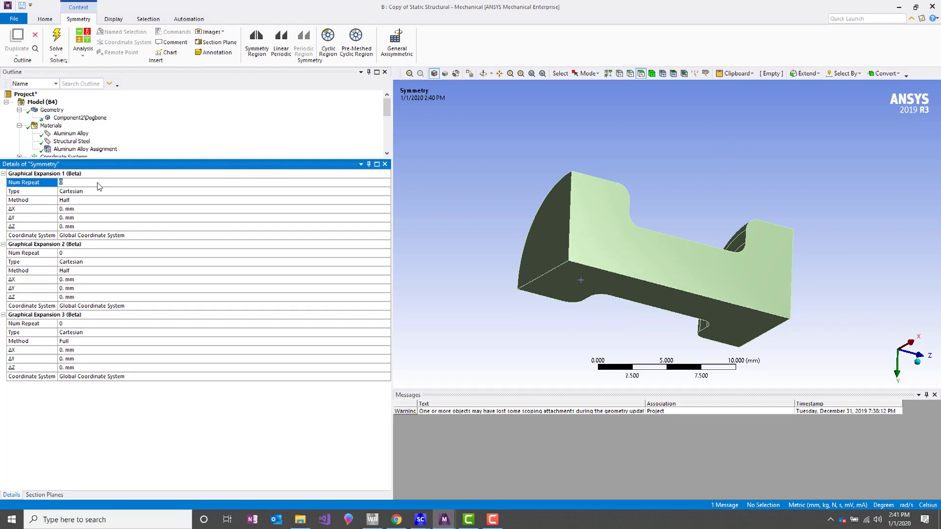
text(2)
middle_drag(660, 223, 588, 228)
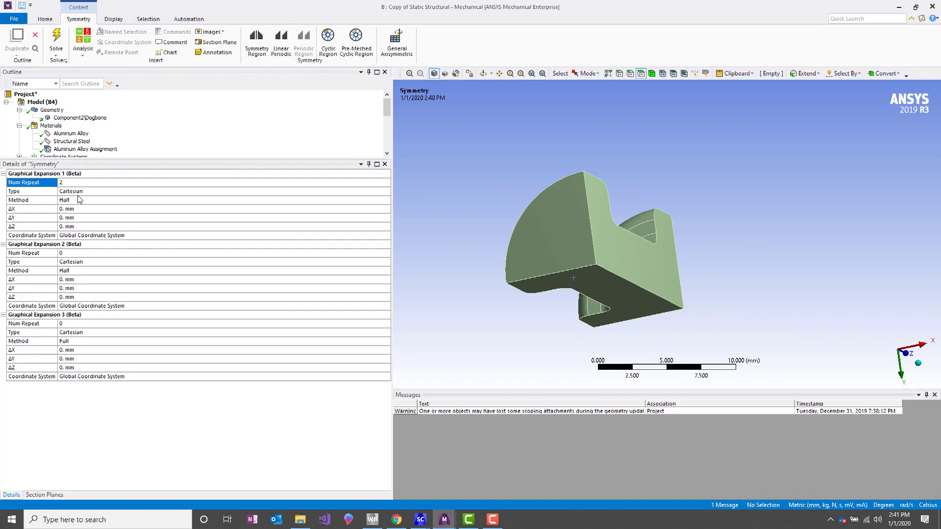
- Give Graphical Expansion 1 a ΔX offset of 0.0001 mm and inspect the mirrored half
click(46, 201)
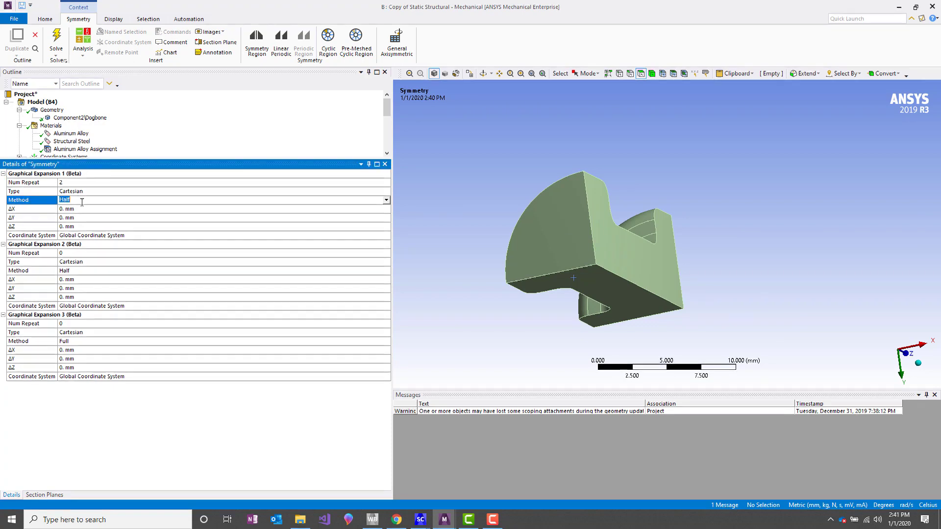
click(52, 218)
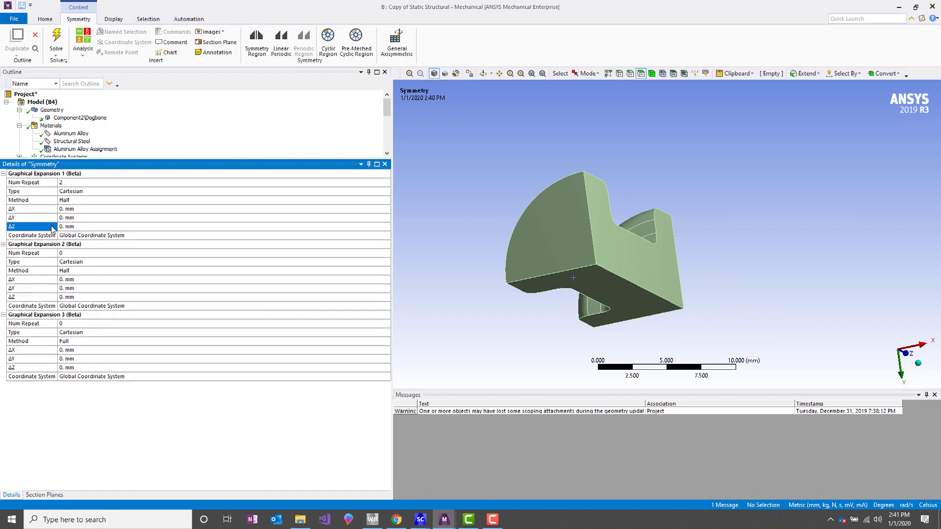
click(77, 208)
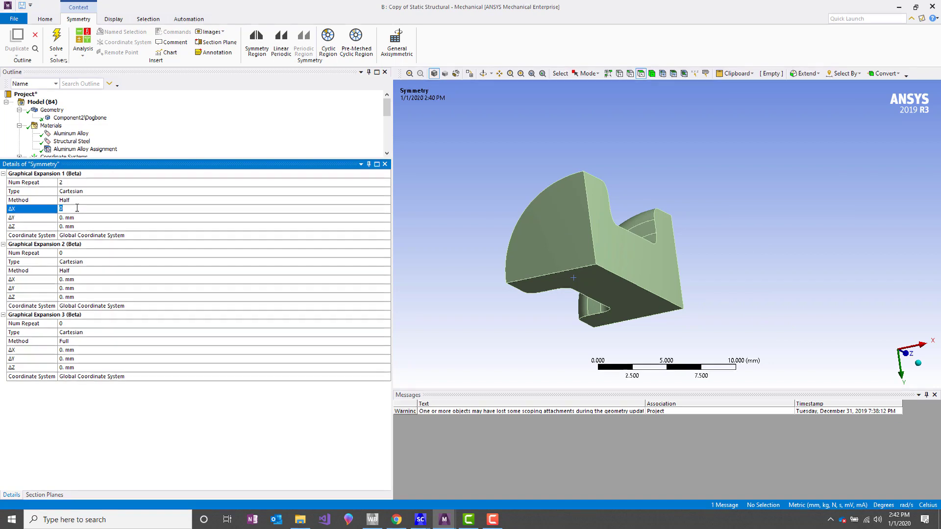
text(0.000)
text(1.e-004 mm)
middle_drag(693, 256, 544, 258)
- Set Graphical Expansion 2 to Num Repeat 2, ΔX 0 and ΔY 0.0001 mm
click(66, 253)
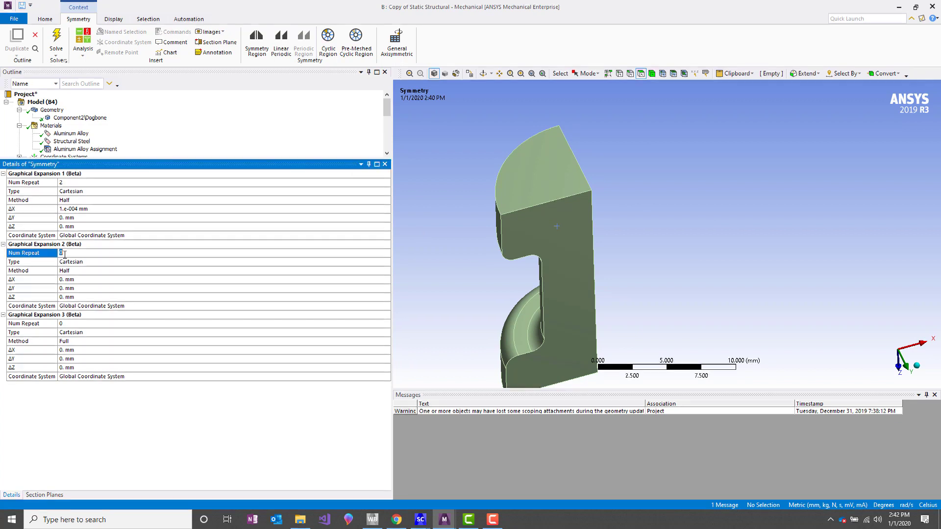
text(2)
key(Return)
click(70, 280)
text(.001)
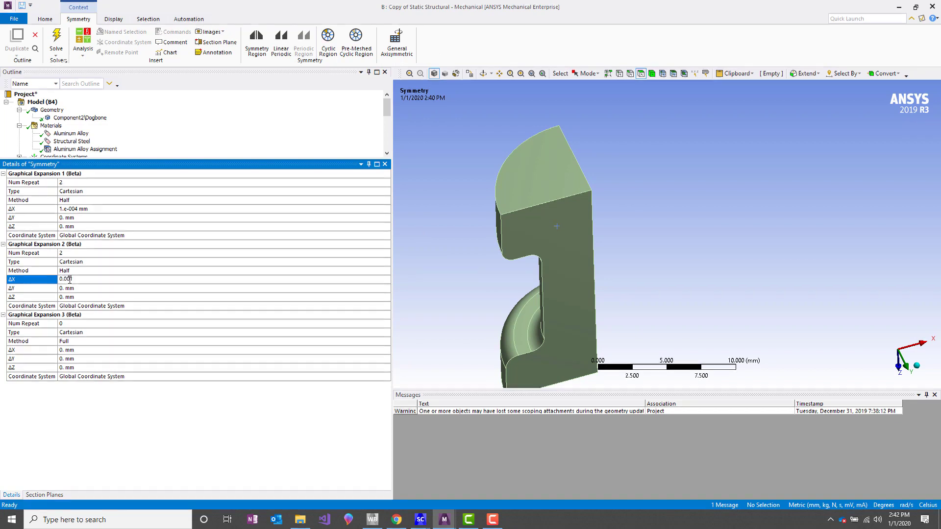
key(BackSpace)
key(BackSpace)
key(BackSpace)
key(BackSpace)
key(BackSpace)
click(83, 289)
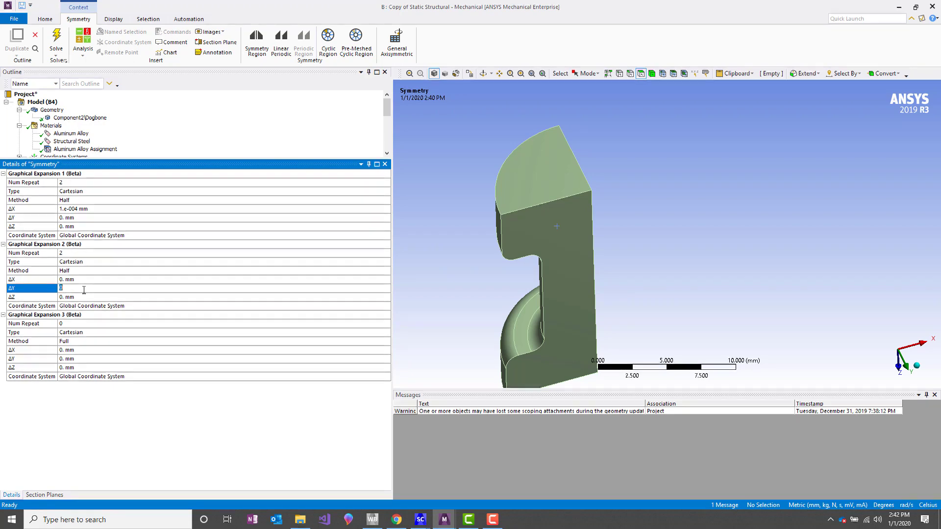
text(0.0001)
key(Return)
scroll(98, 111, down, 3)
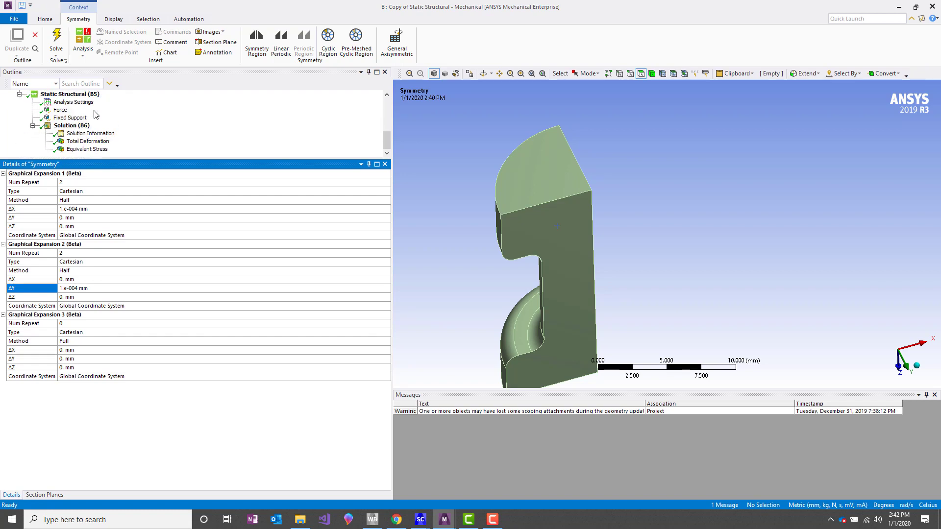
click(78, 149)
middle_drag(578, 132, 484, 171)
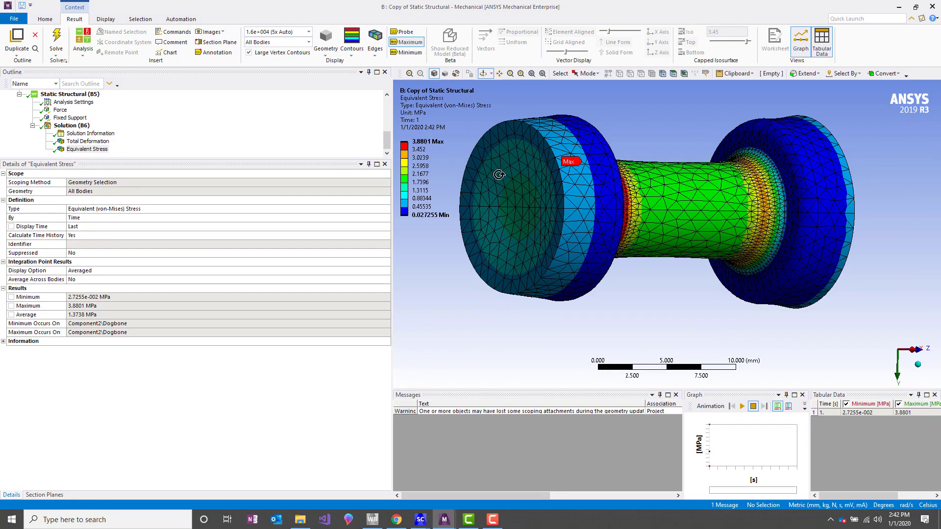
middle_drag(632, 176, 643, 140)
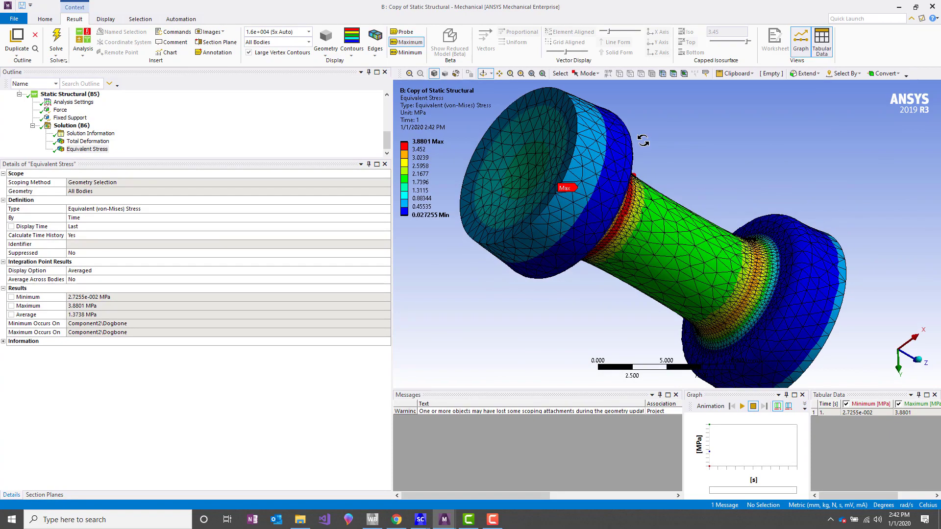
middle_drag(562, 162, 590, 206)
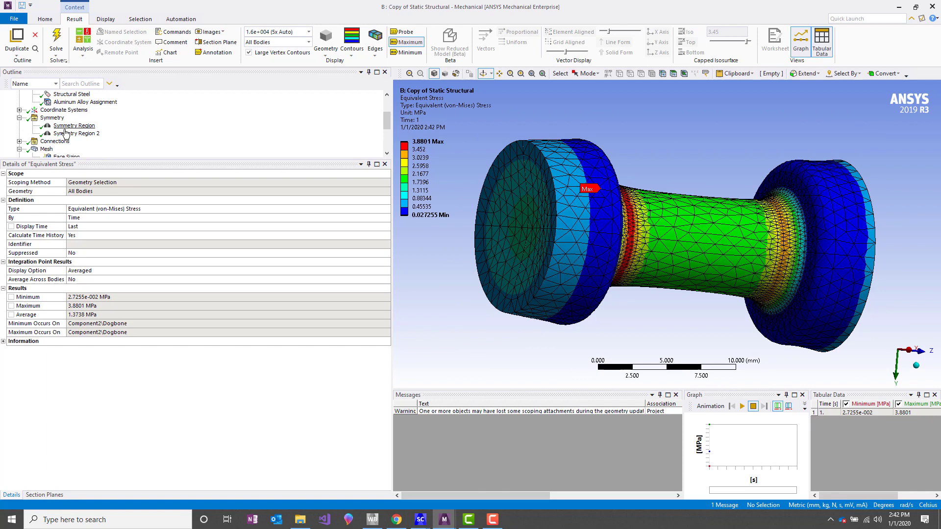
click(69, 126)
- Change the expansion offsets to 0.2 mm and orbit the full equivalent-stress plot showing gaps
click(50, 118)
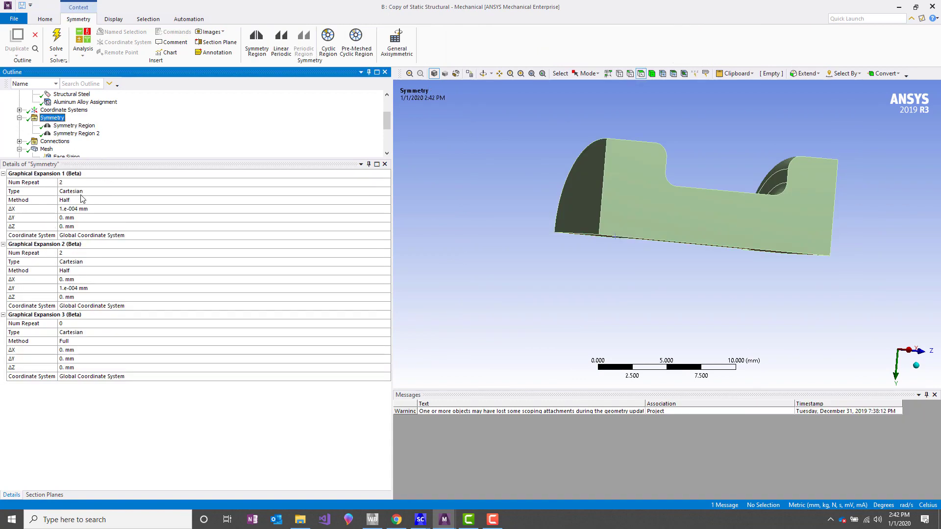
click(64, 206)
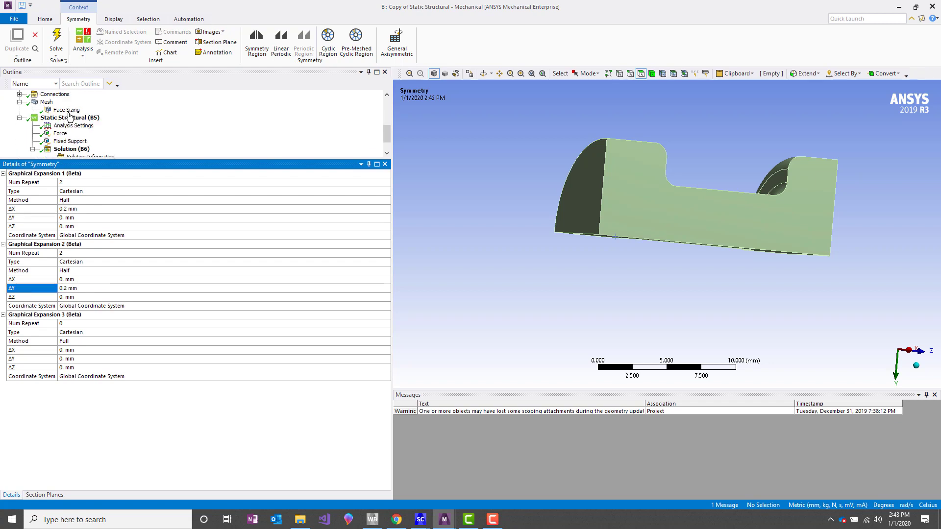
click(79, 151)
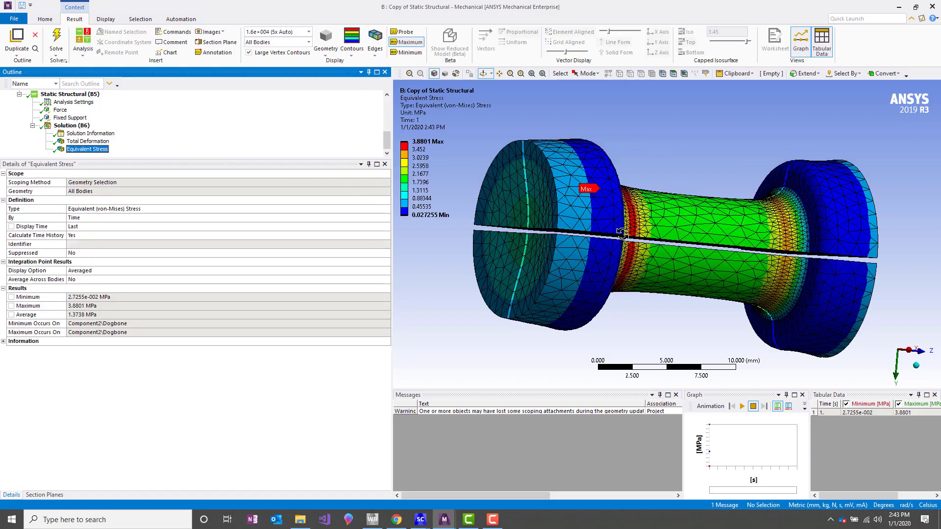
mouse_move(563, 216)
middle_down()
mouse_move(622, 225)
mouse_move(544, 220)
mouse_move(656, 236)
mouse_move(601, 239)
mouse_move(627, 224)
middle_up()
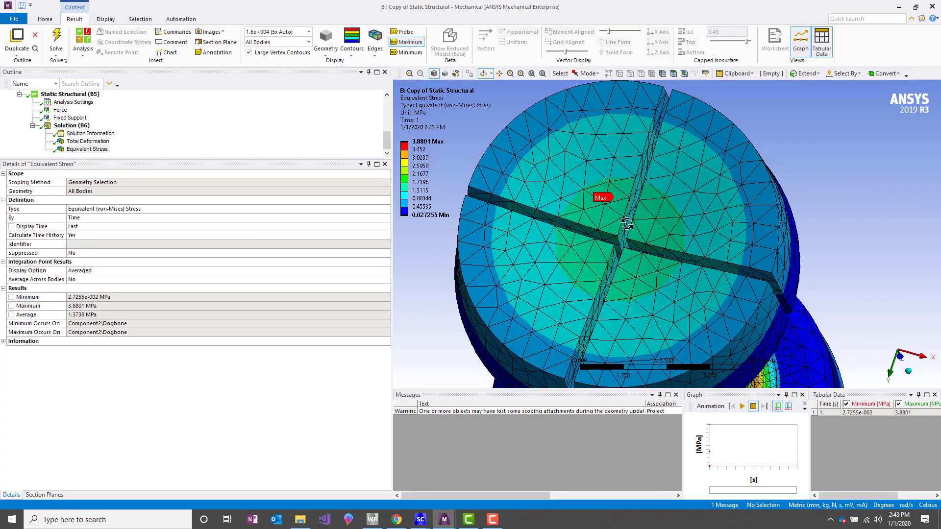
mouse_move(627, 224)
middle_down()
mouse_move(610, 274)
mouse_move(638, 212)
middle_up()
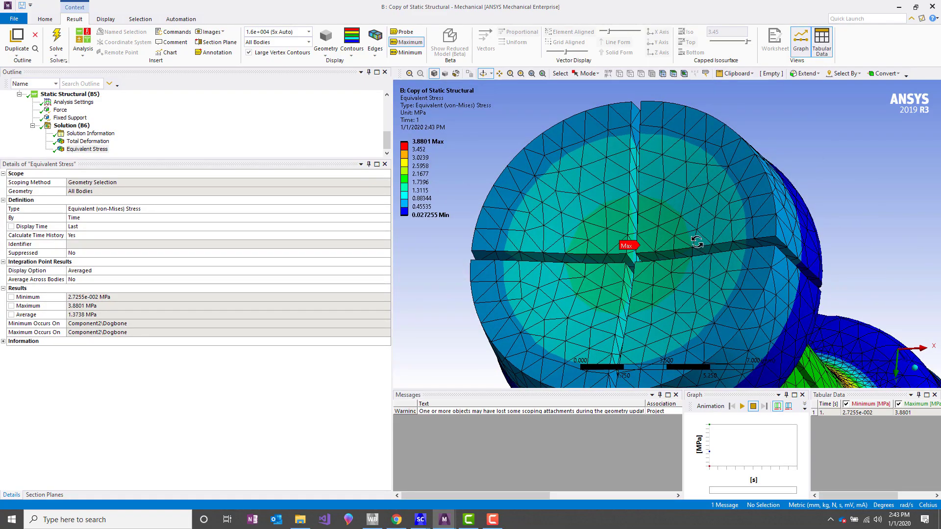
mouse_move(697, 242)
middle_down()
mouse_move(630, 260)
mouse_move(676, 200)
mouse_move(617, 245)
mouse_move(647, 216)
middle_up()
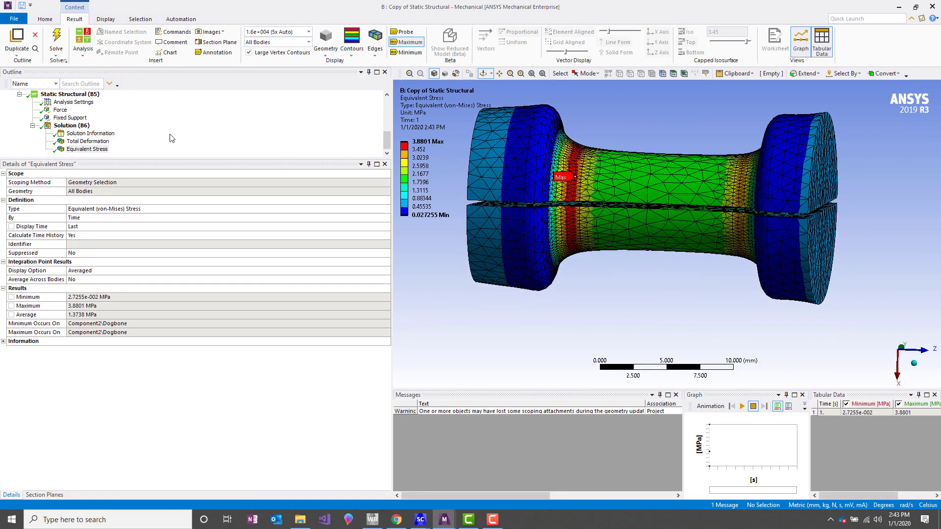
scroll(113, 136, up, 1)
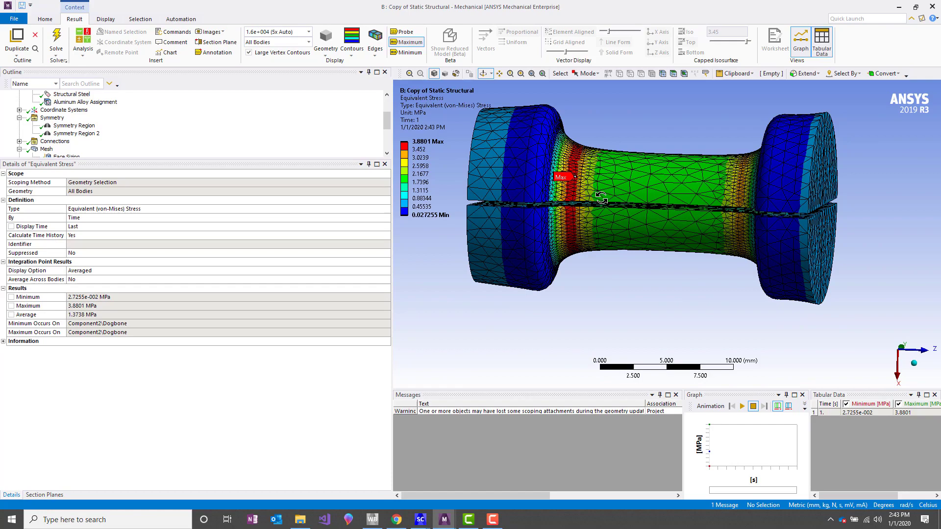
middle_drag(601, 197, 681, 223)
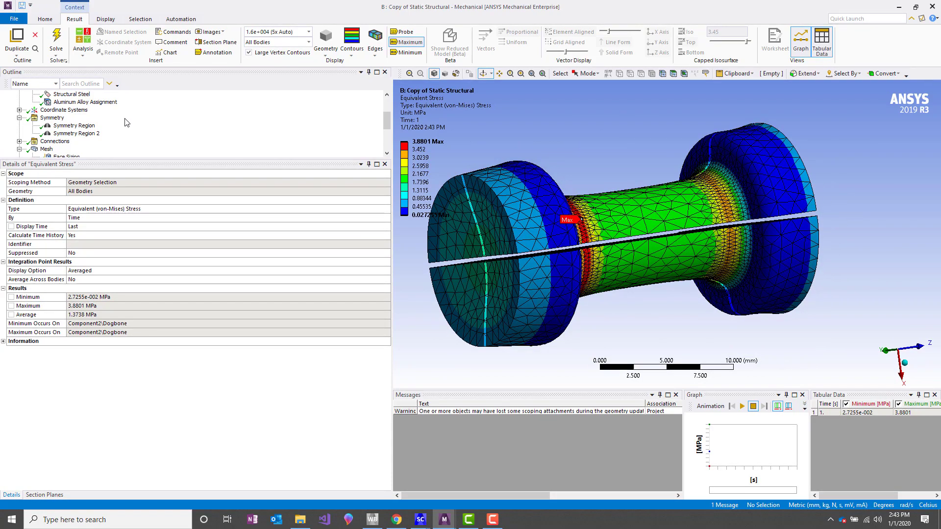
middle_drag(618, 166, 632, 210)
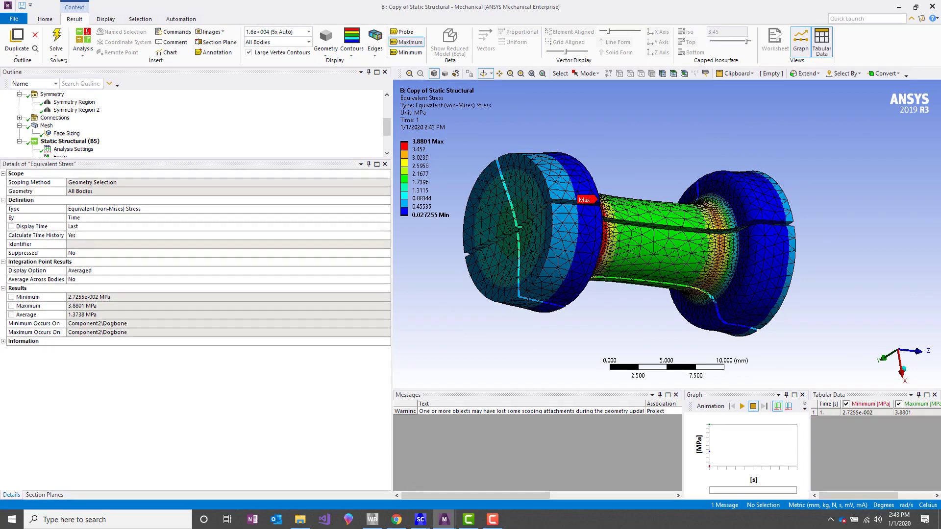
middle_drag(787, 316, 663, 187)
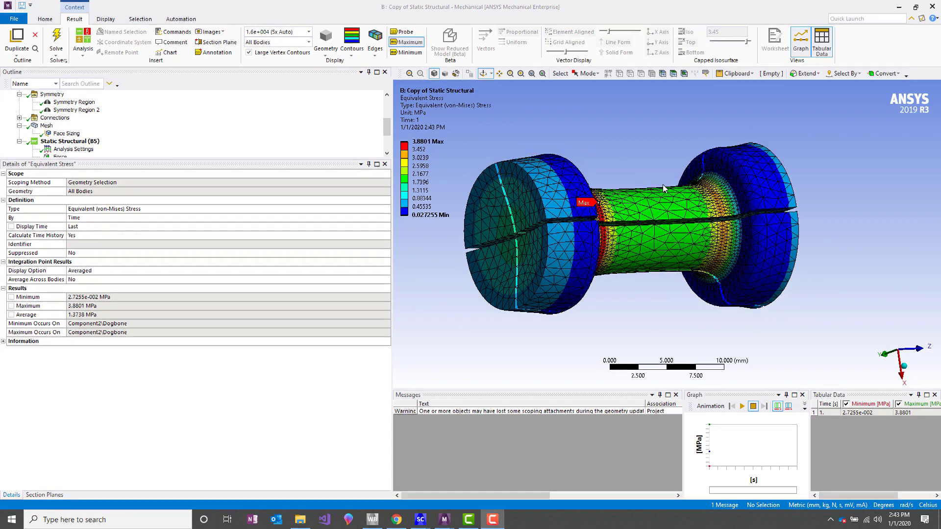